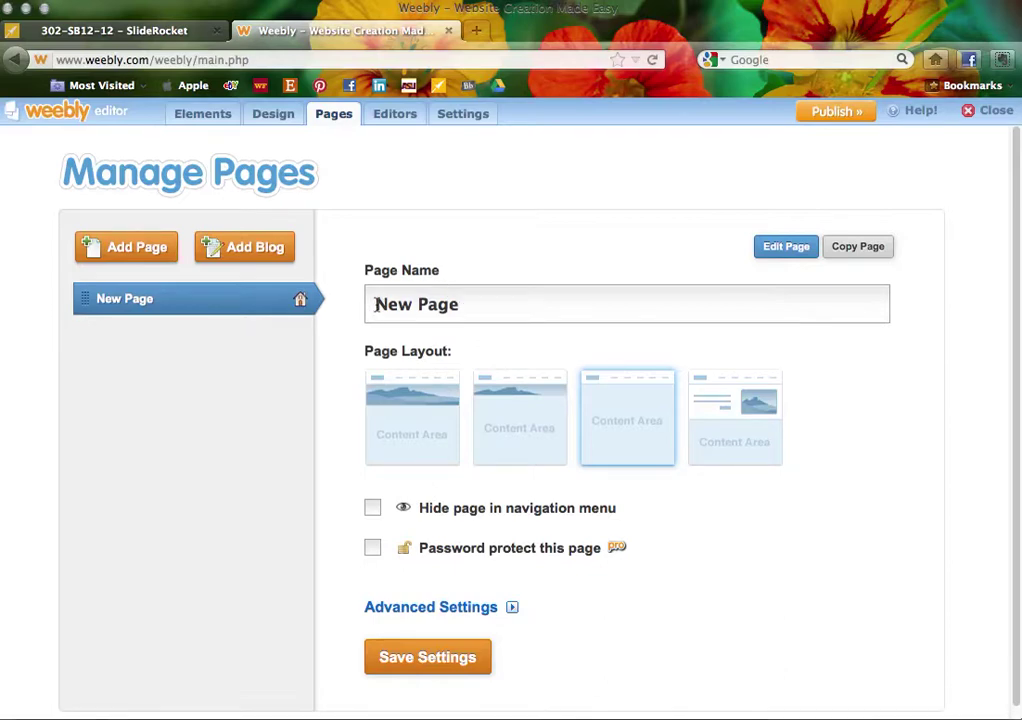
- Rename the first page from 'New Page' to 'Test' and open it in the editor
drag(375, 305, 466, 304)
text(Test)
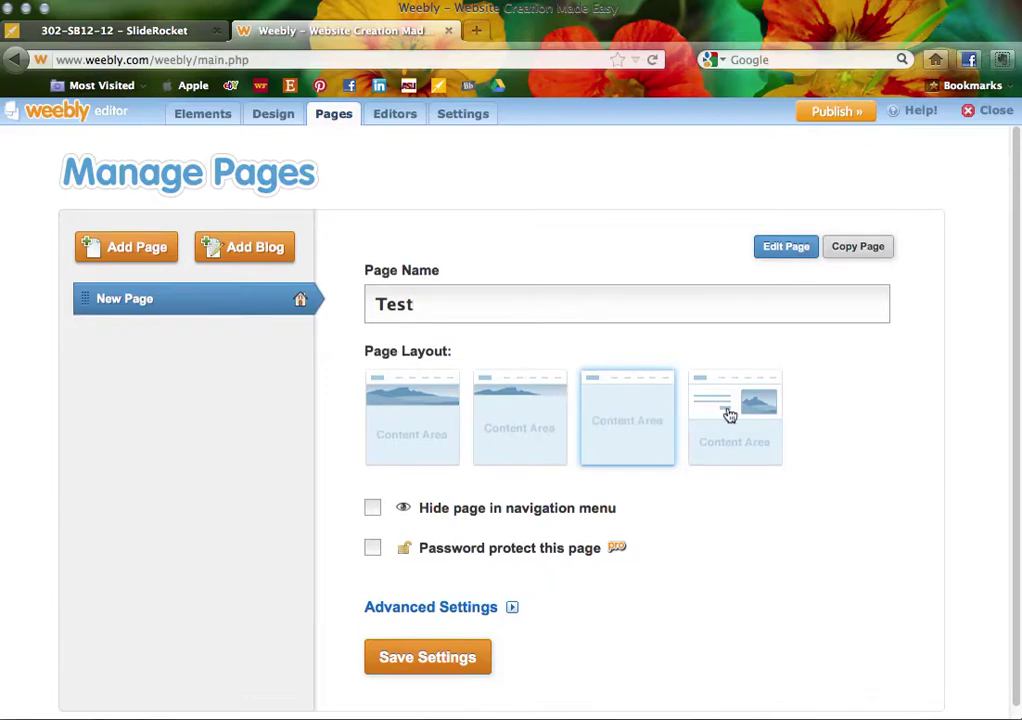
click(788, 247)
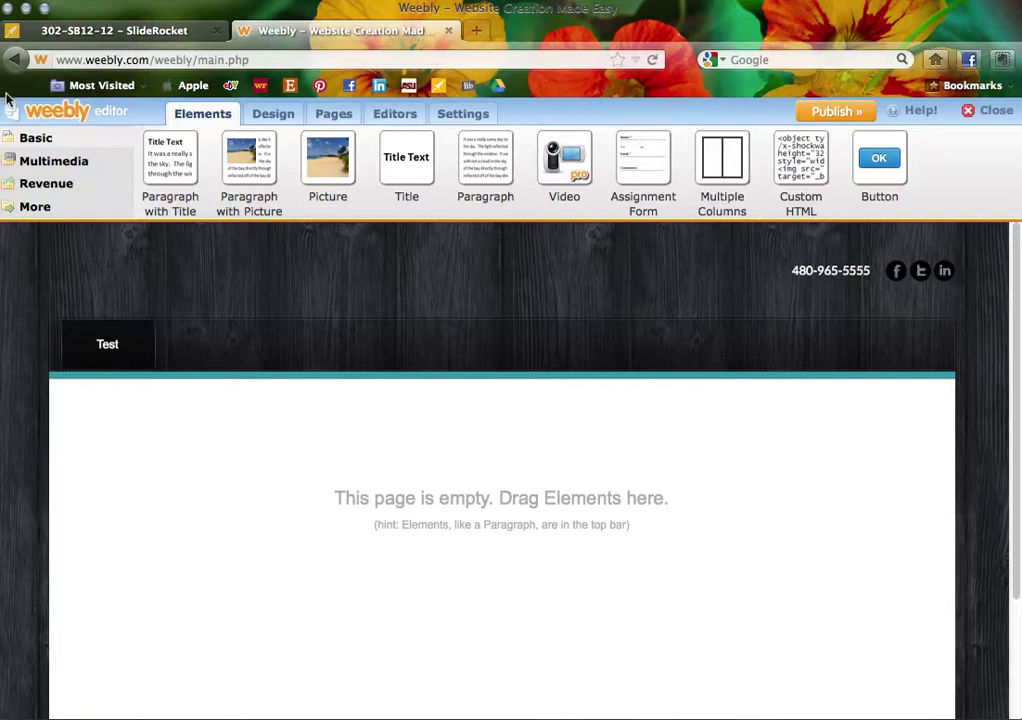
- Add a Paragraph with Title block and a Paragraph with Picture block below it, skipping the image upload
drag(185, 170, 127, 452)
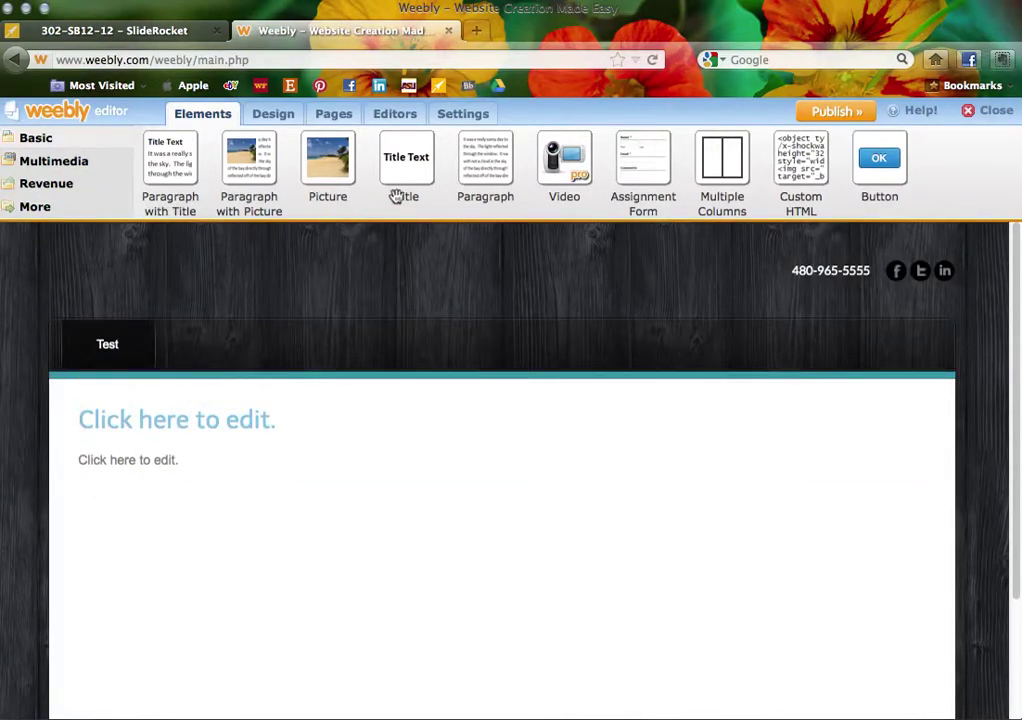
drag(267, 174, 217, 518)
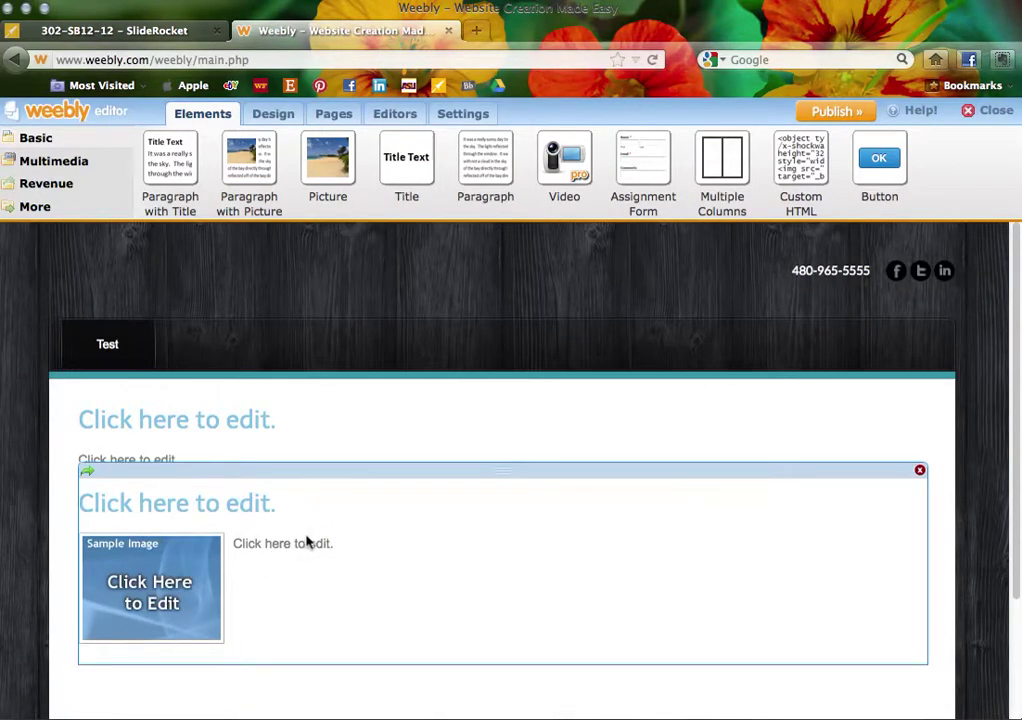
drag(187, 578, 704, 585)
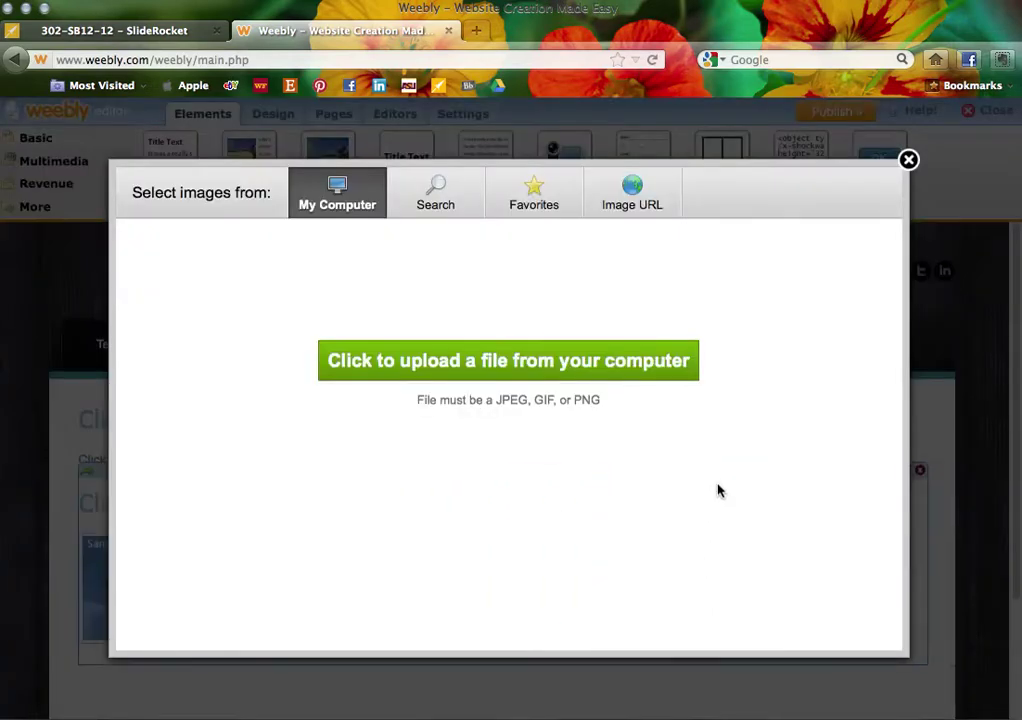
click(908, 160)
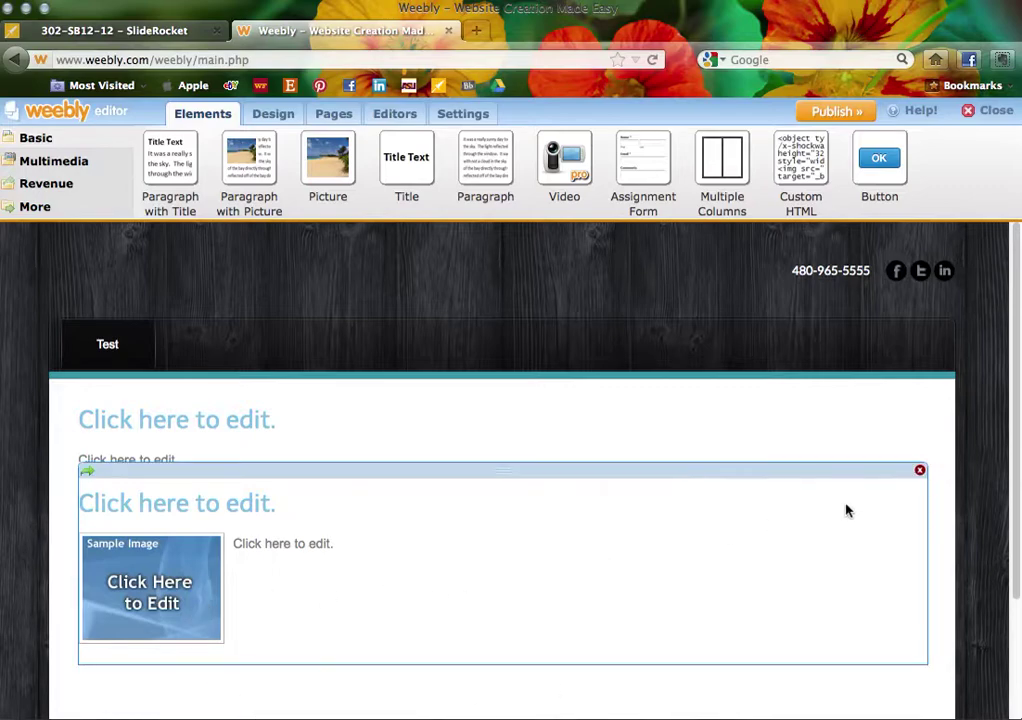
- Delete the Paragraph with Picture block and then the Paragraph with Title block, confirming each
click(919, 470)
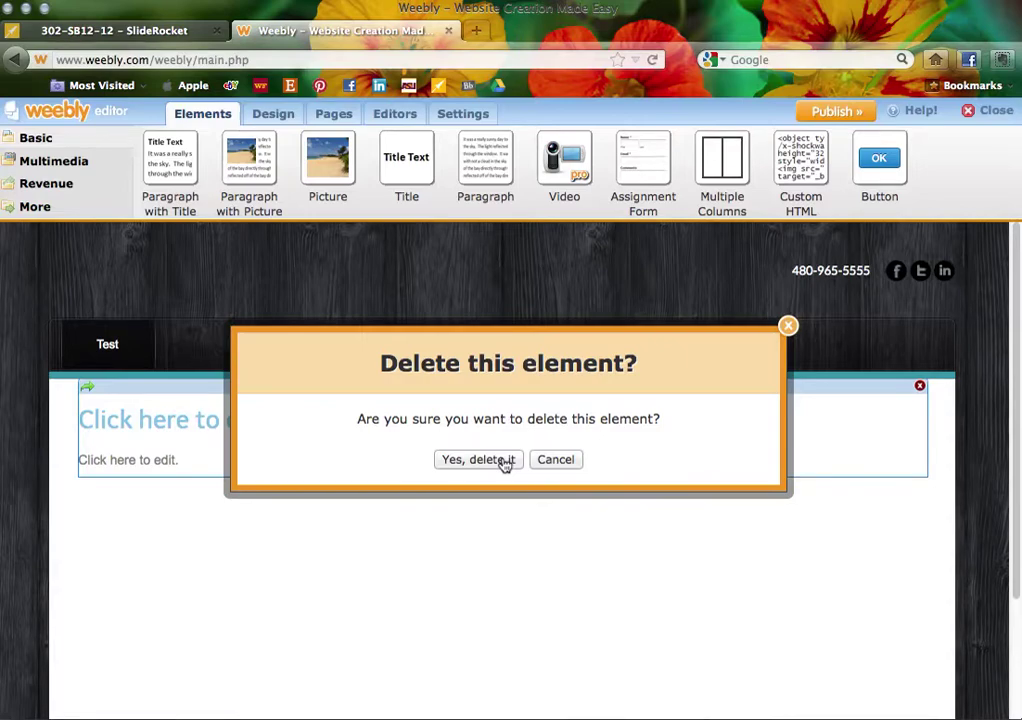
click(505, 462)
click(920, 388)
click(496, 461)
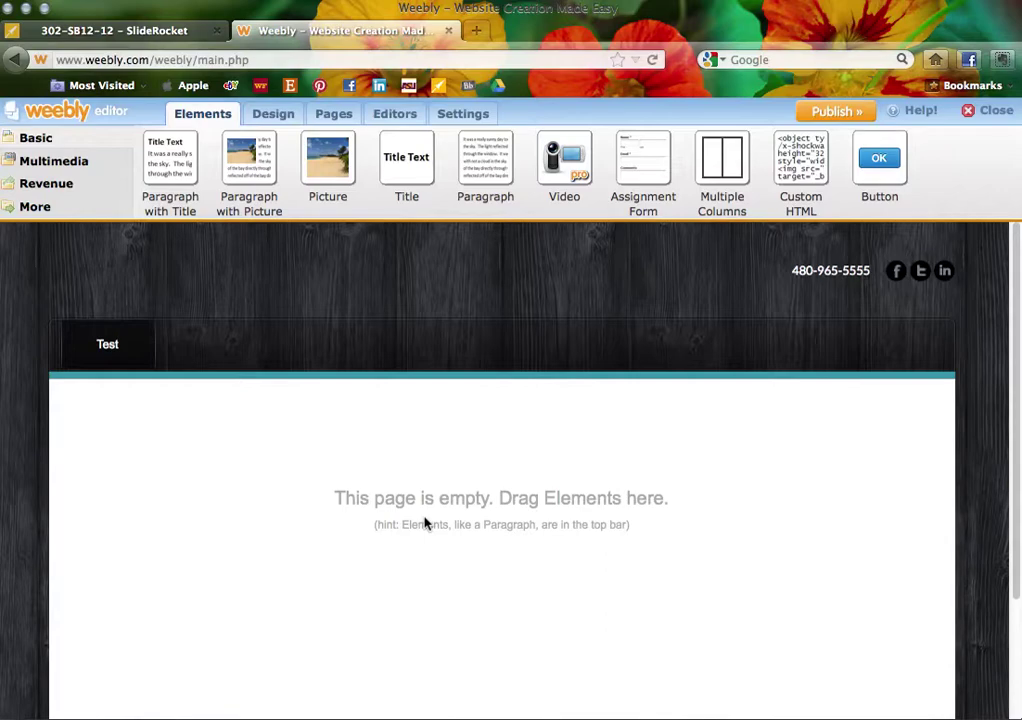
- Add Title, Paragraph and Picture elements, move the picture below the paragraph, and select the title text
drag(399, 195, 336, 438)
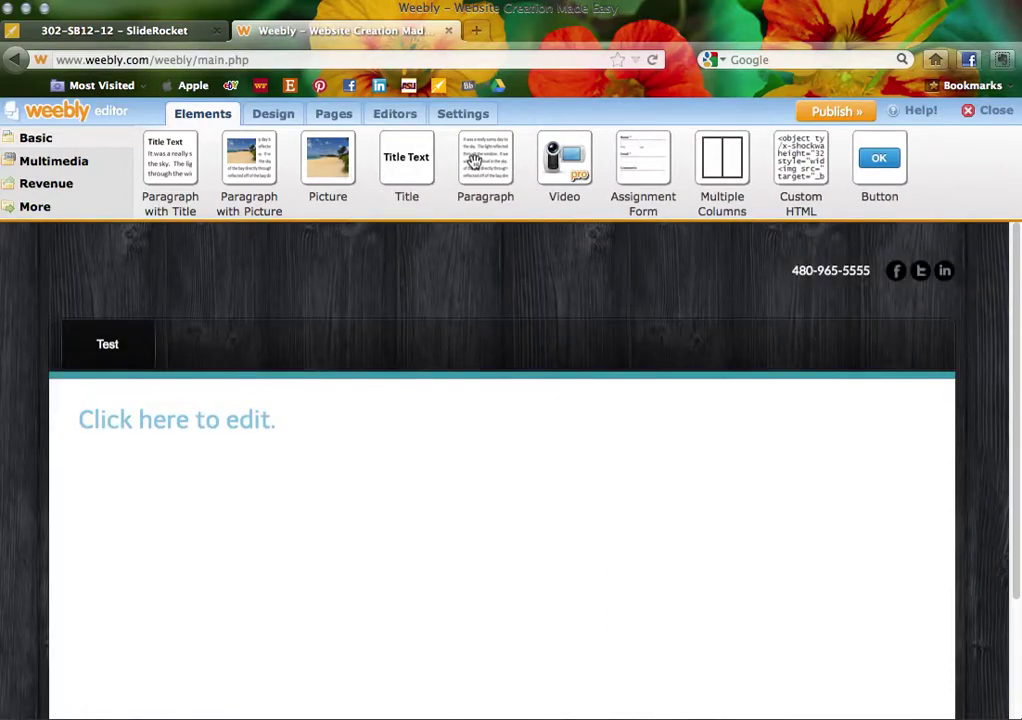
drag(485, 160, 139, 478)
drag(328, 160, 259, 539)
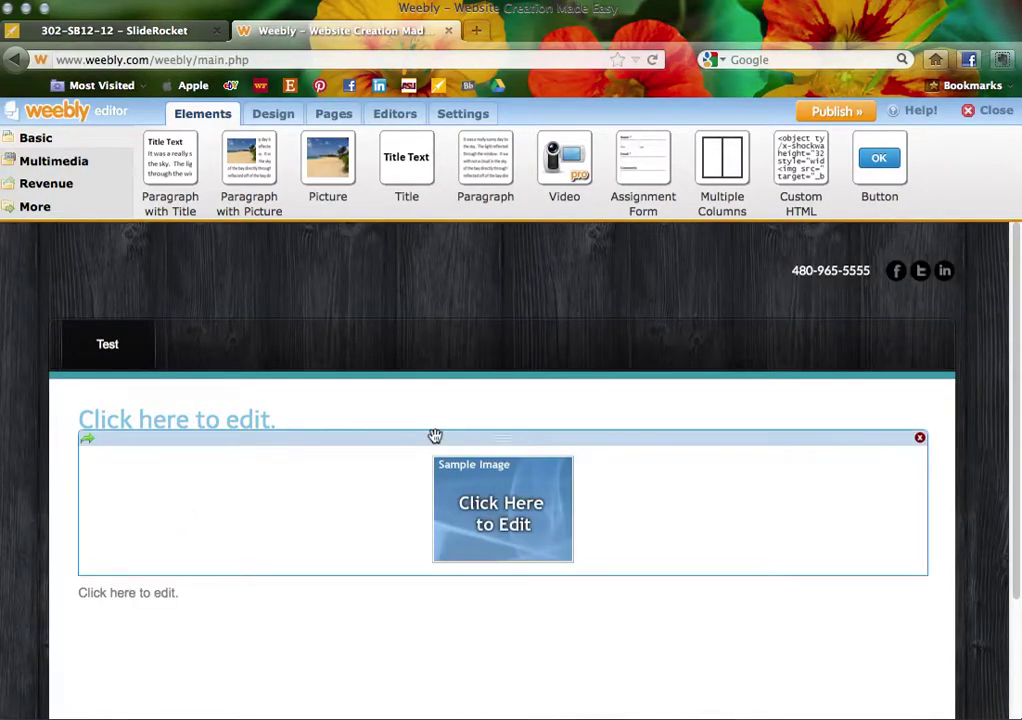
drag(433, 437, 433, 595)
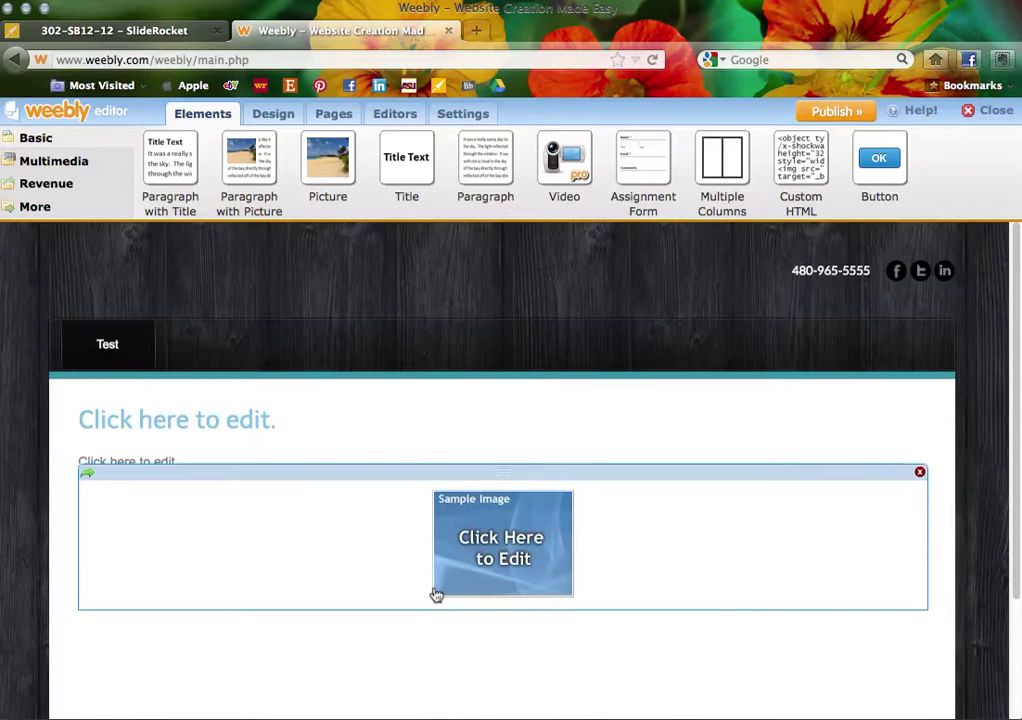
click(273, 419)
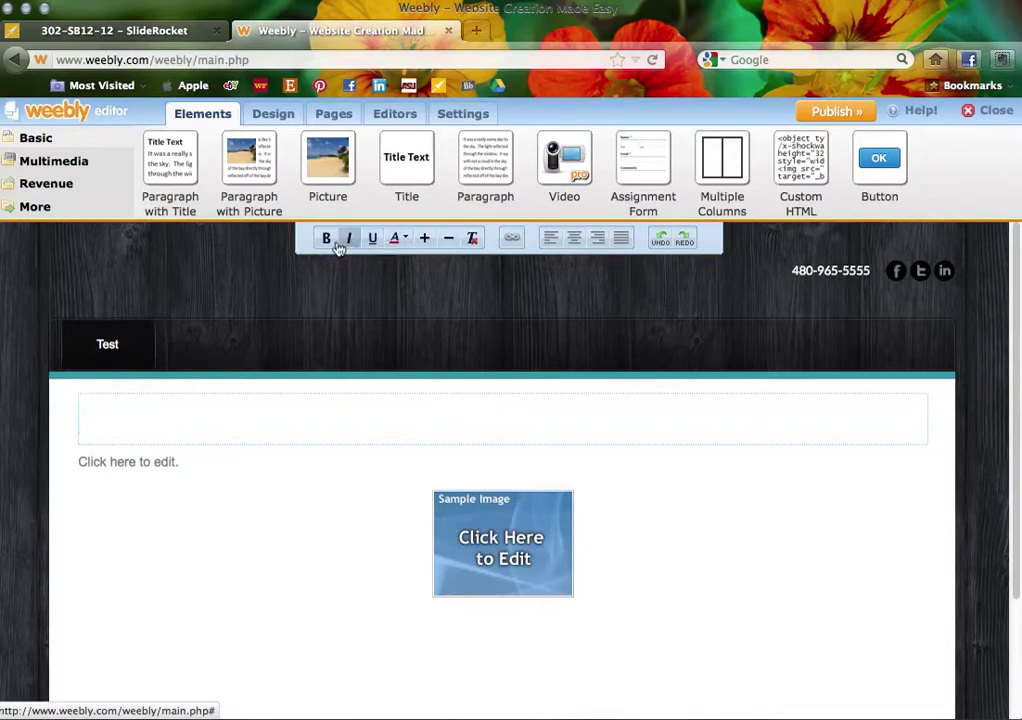
click(513, 240)
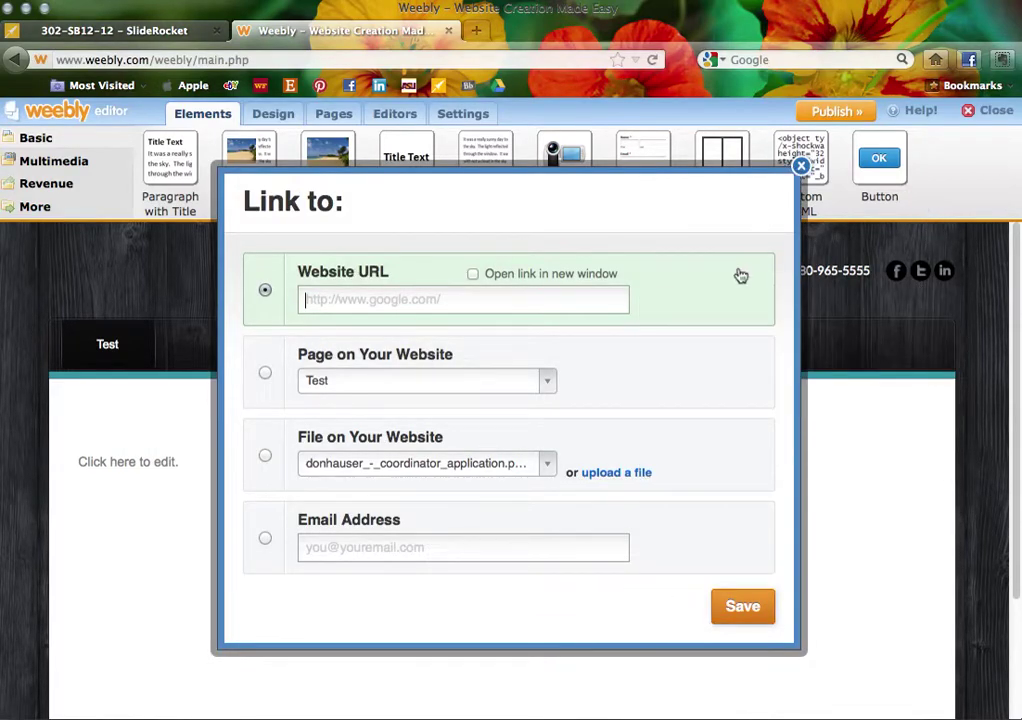
click(436, 304)
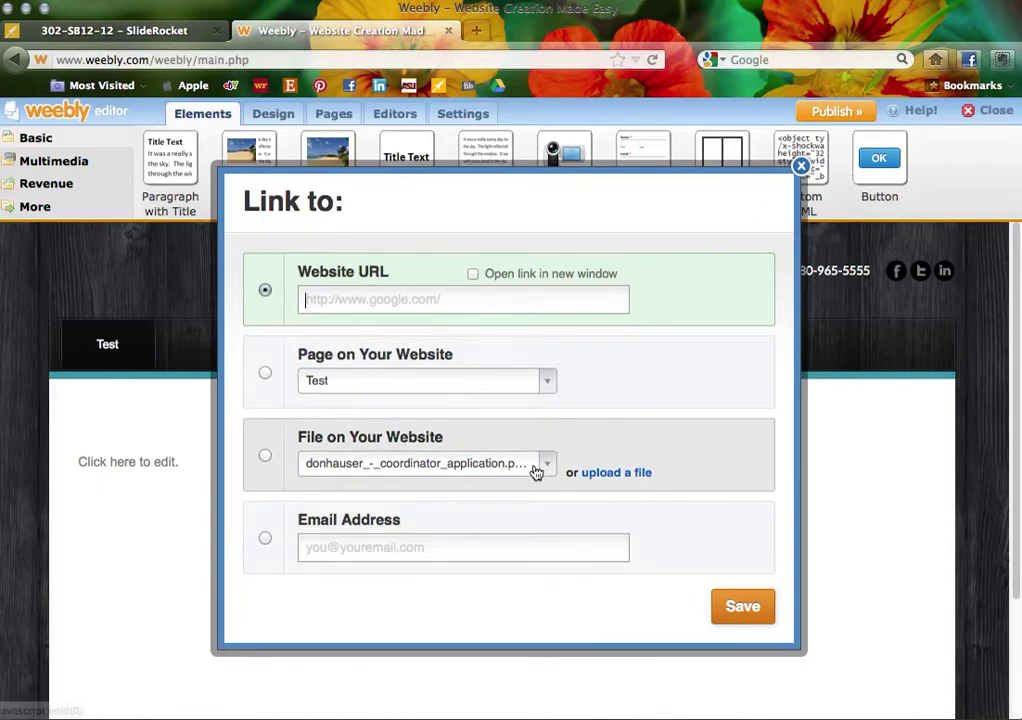
click(801, 167)
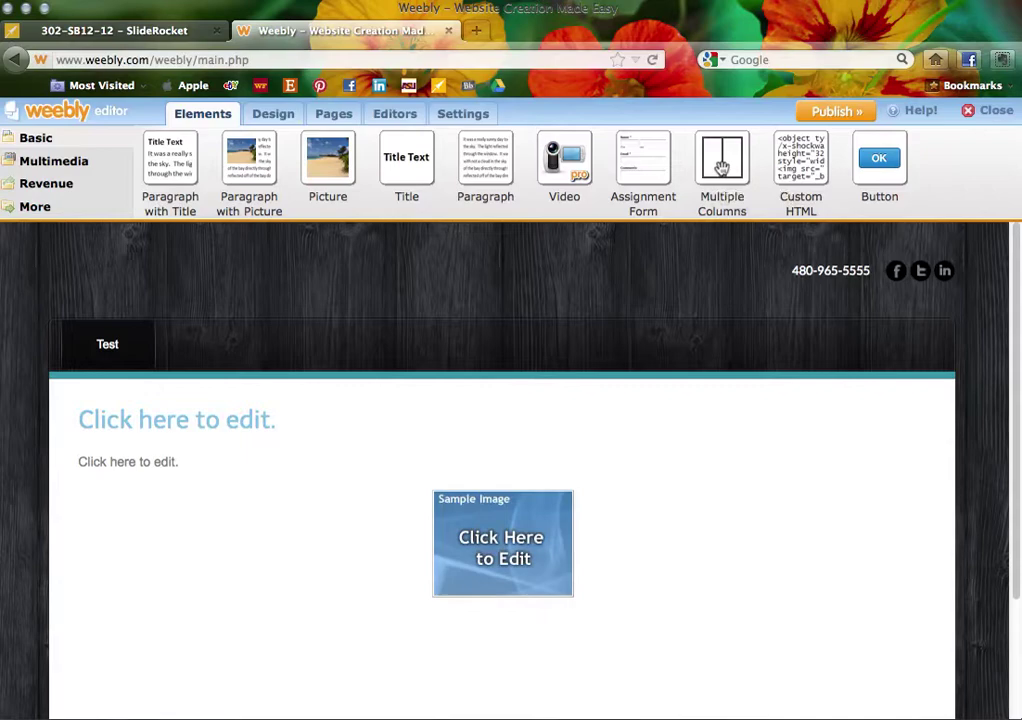
- Place the paragraph left and sample image right in a Multiple Columns block, widen the left column, then make it three columns
drag(722, 166, 698, 460)
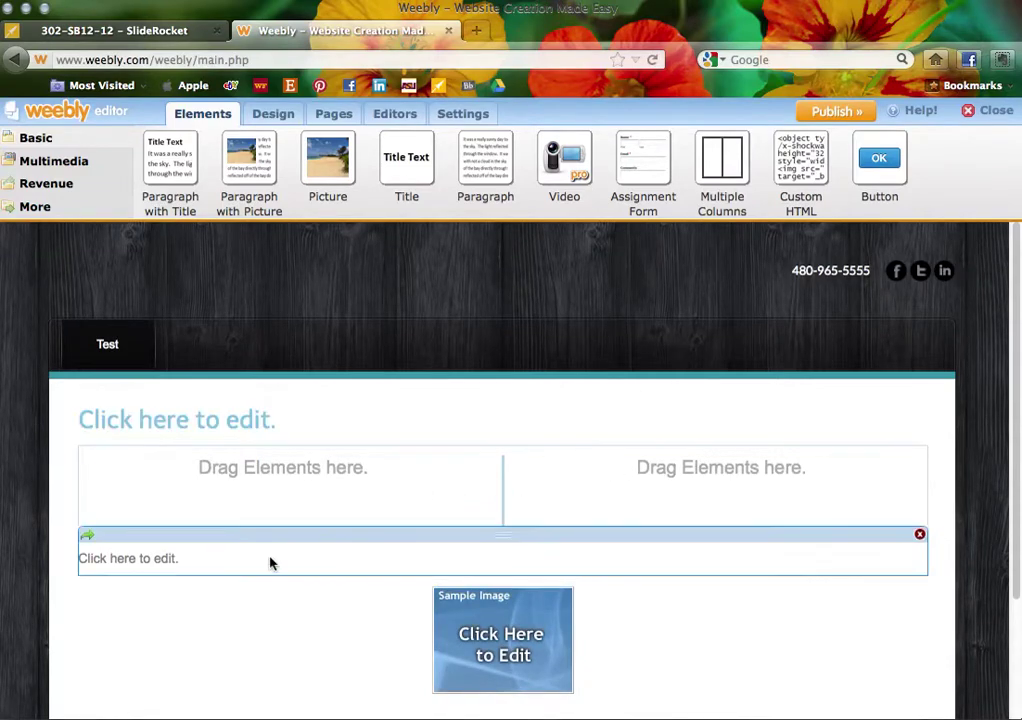
drag(349, 538, 334, 491)
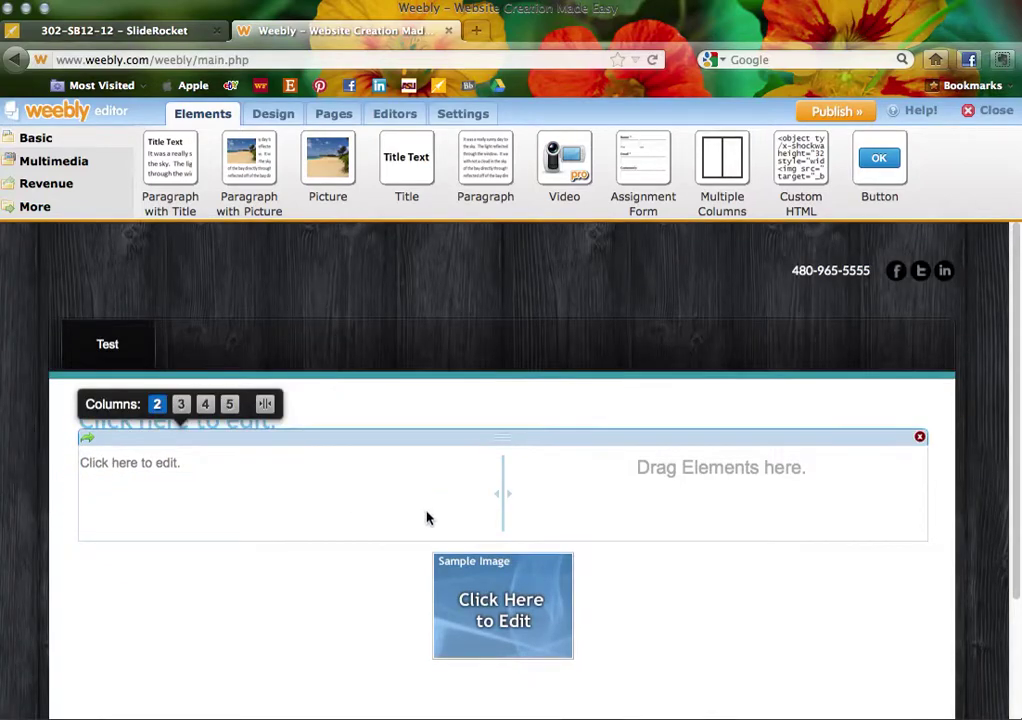
click(478, 567)
click(908, 160)
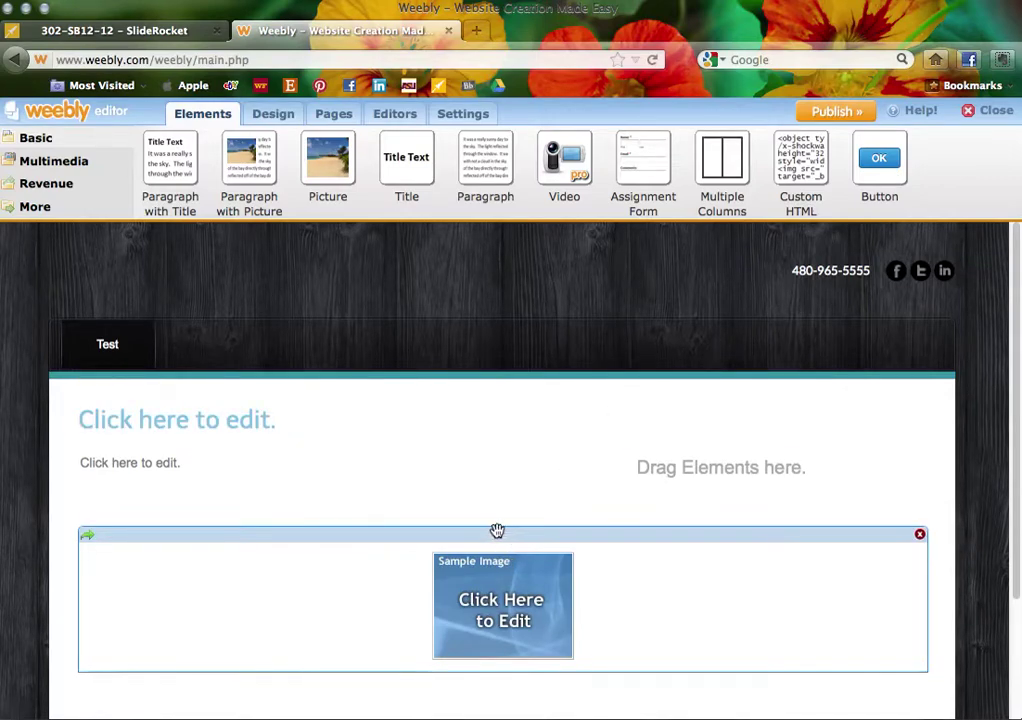
drag(504, 538, 723, 437)
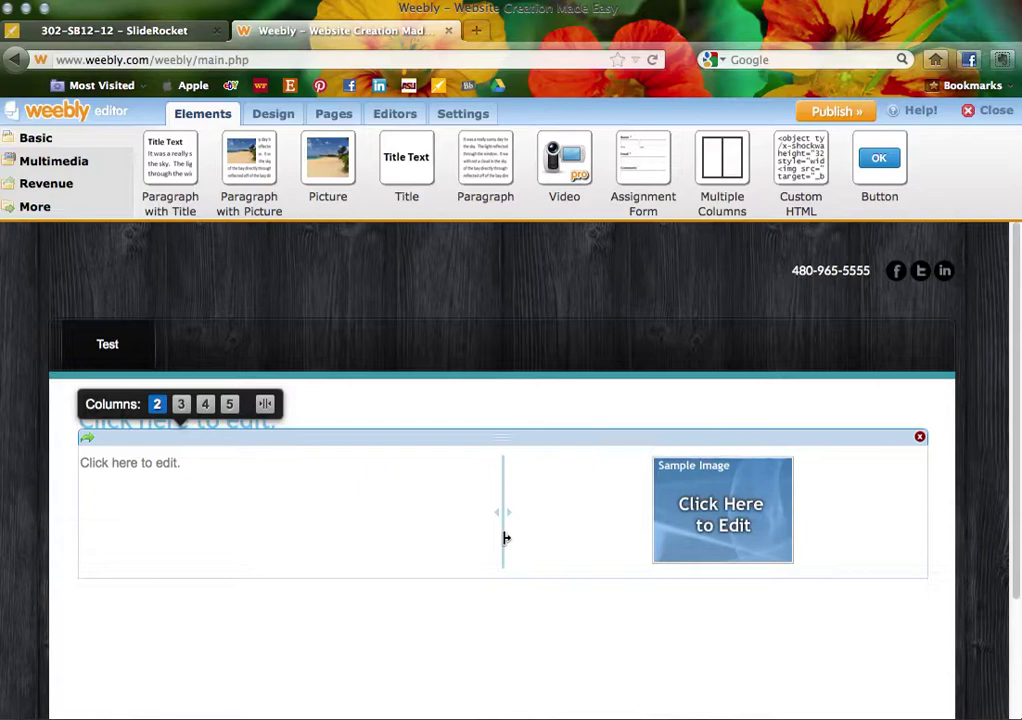
drag(505, 538, 651, 541)
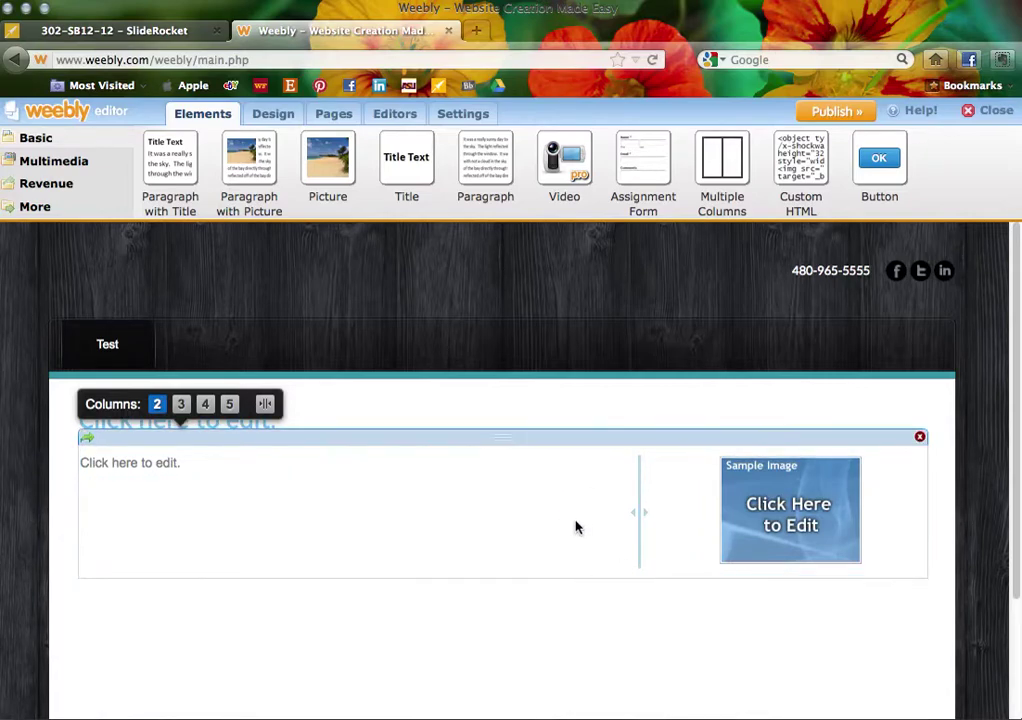
click(181, 404)
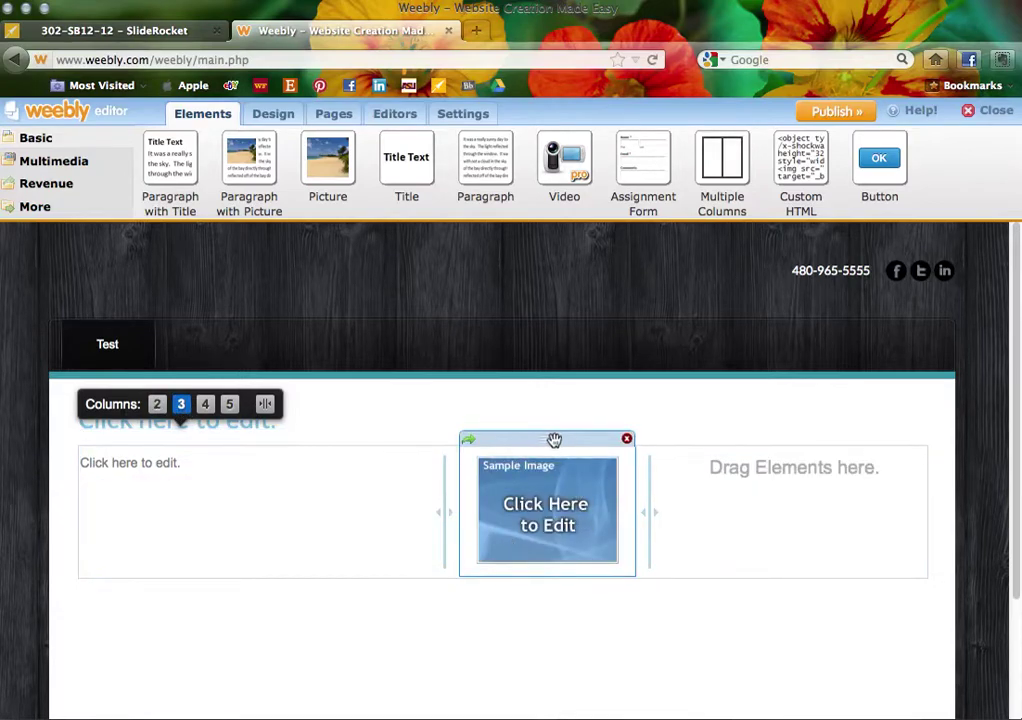
- Move the image into the right column, widen the first column, and try four columns, dismissing the removal warning
drag(554, 440, 742, 460)
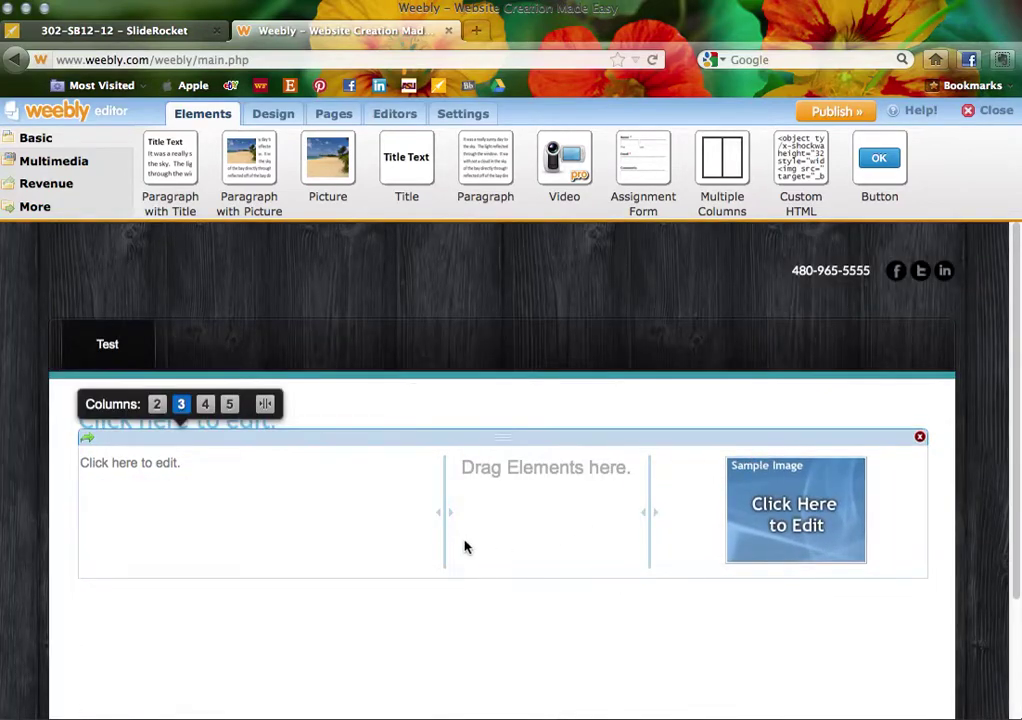
drag(447, 535, 573, 530)
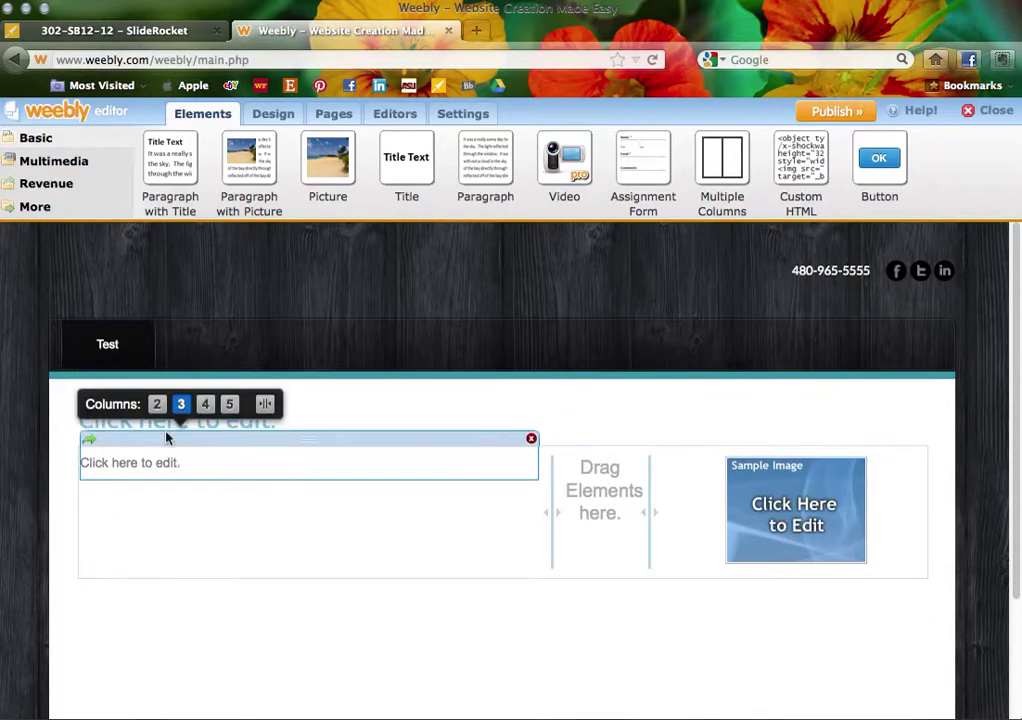
click(208, 406)
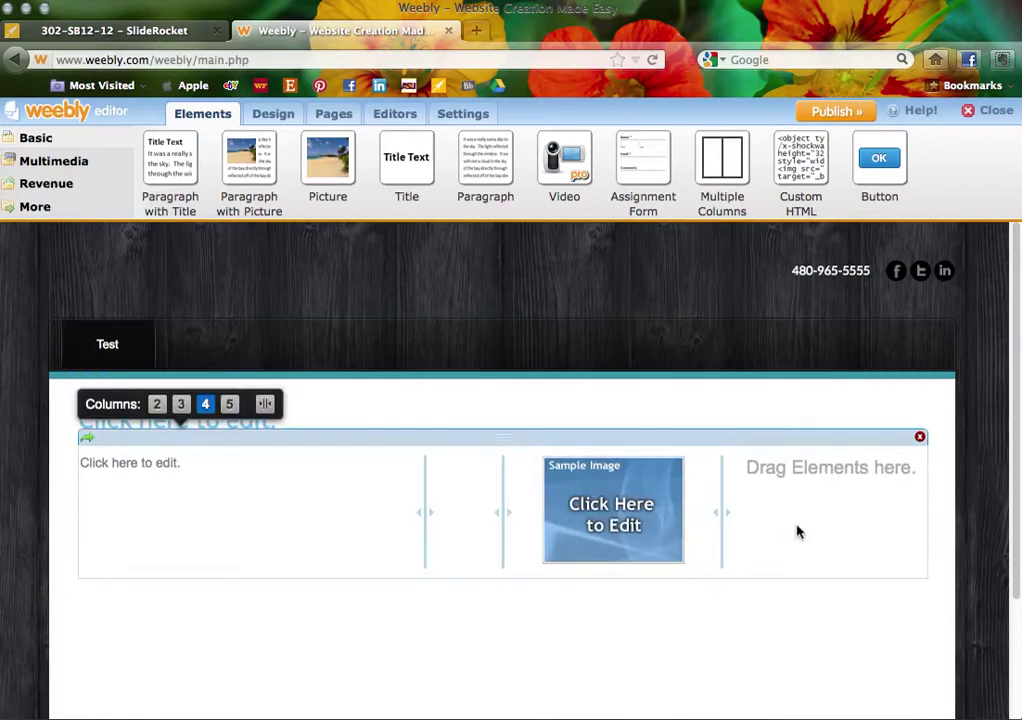
click(181, 405)
click(508, 455)
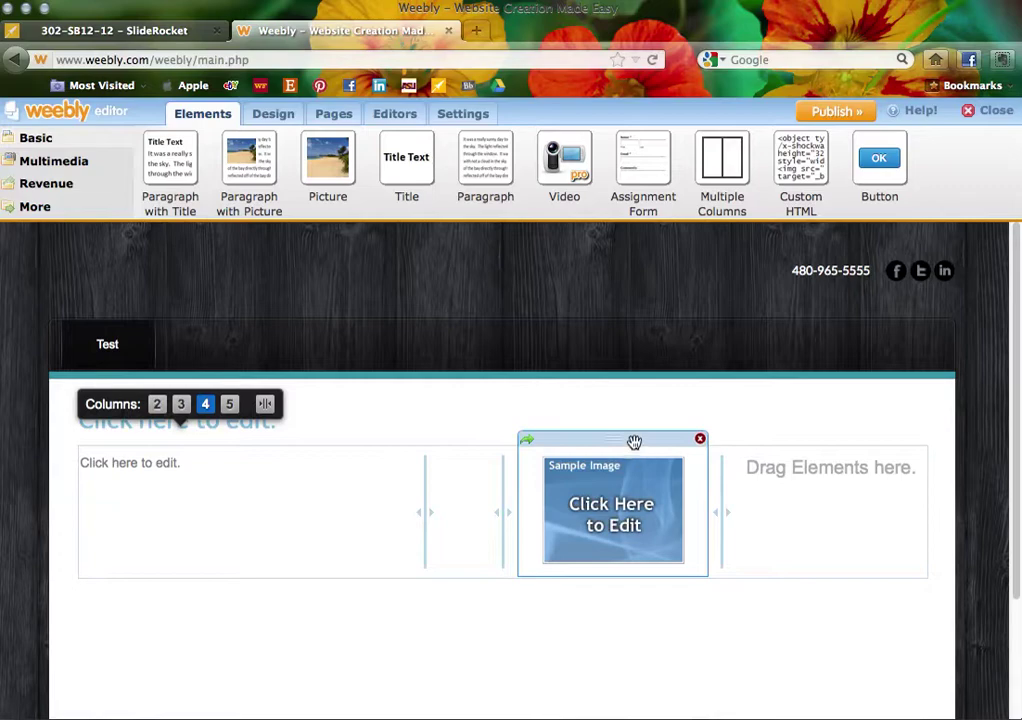
- Return the block to two columns with the image in a wider right column, and add a paragraph below
drag(634, 442, 470, 462)
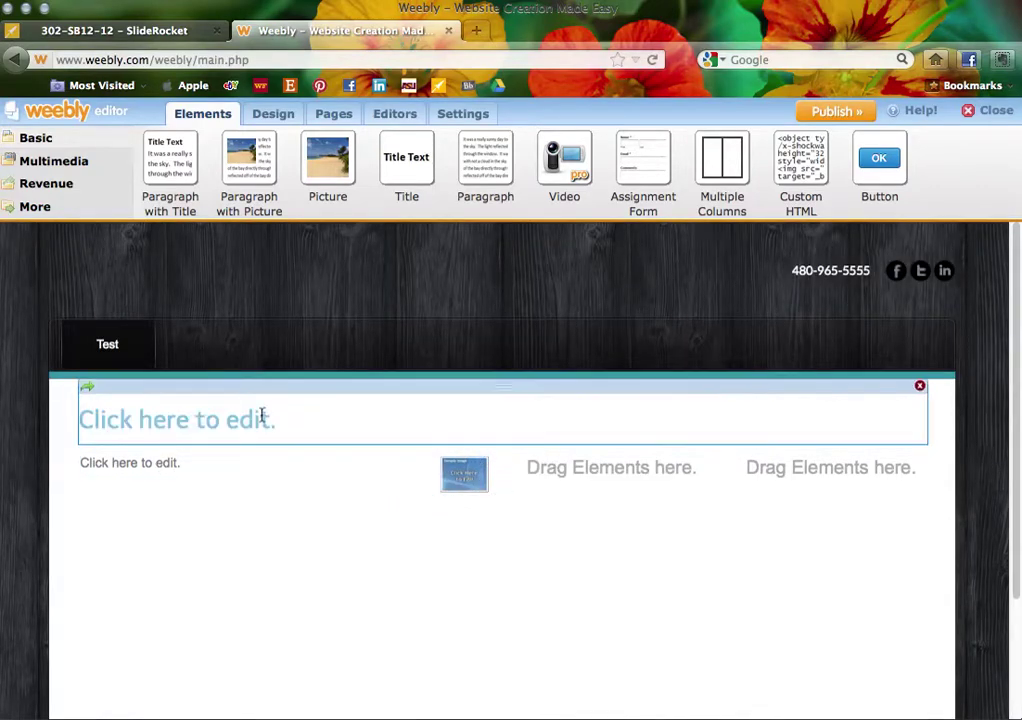
click(157, 407)
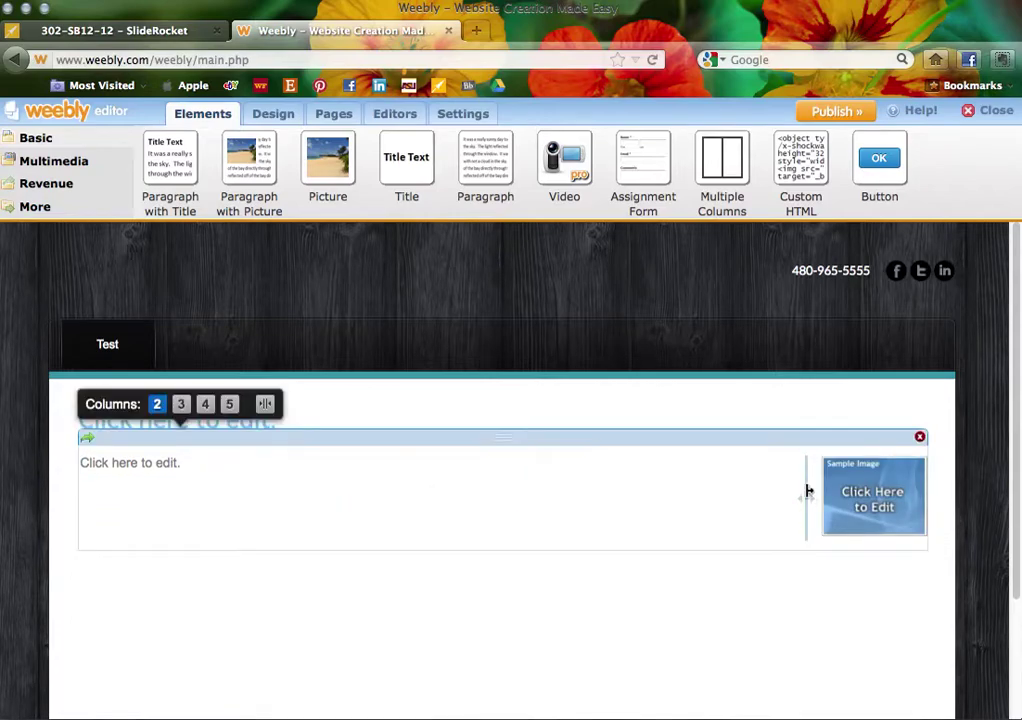
drag(810, 497, 589, 506)
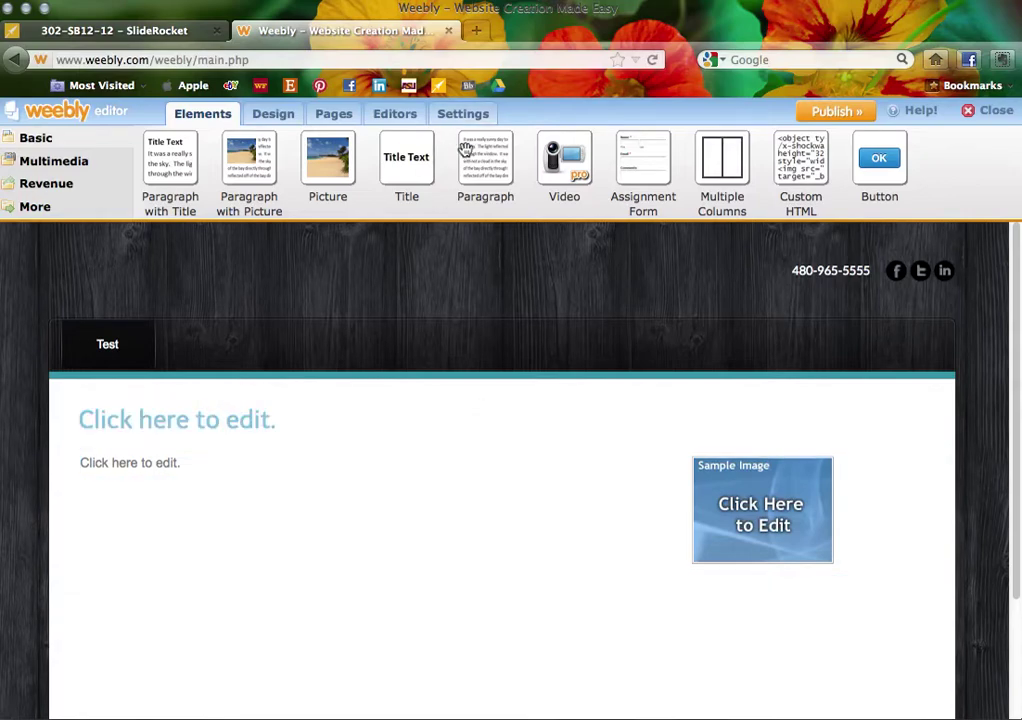
drag(468, 158, 497, 622)
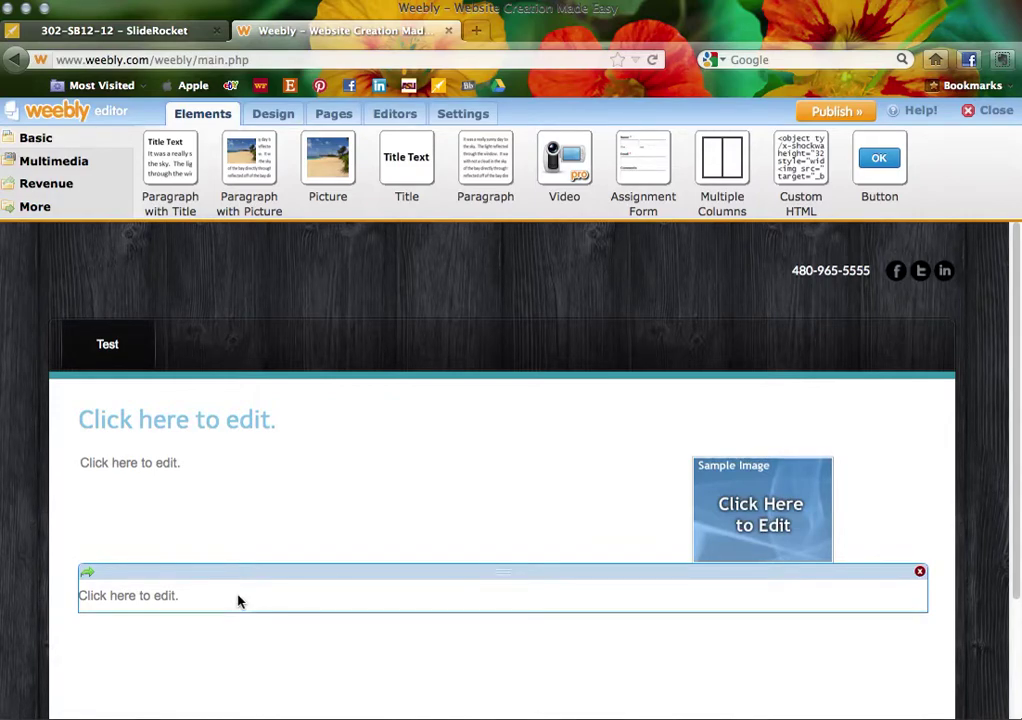
- Move the paragraph out of the left column to sit above the column block
scroll(349, 561, down, 3)
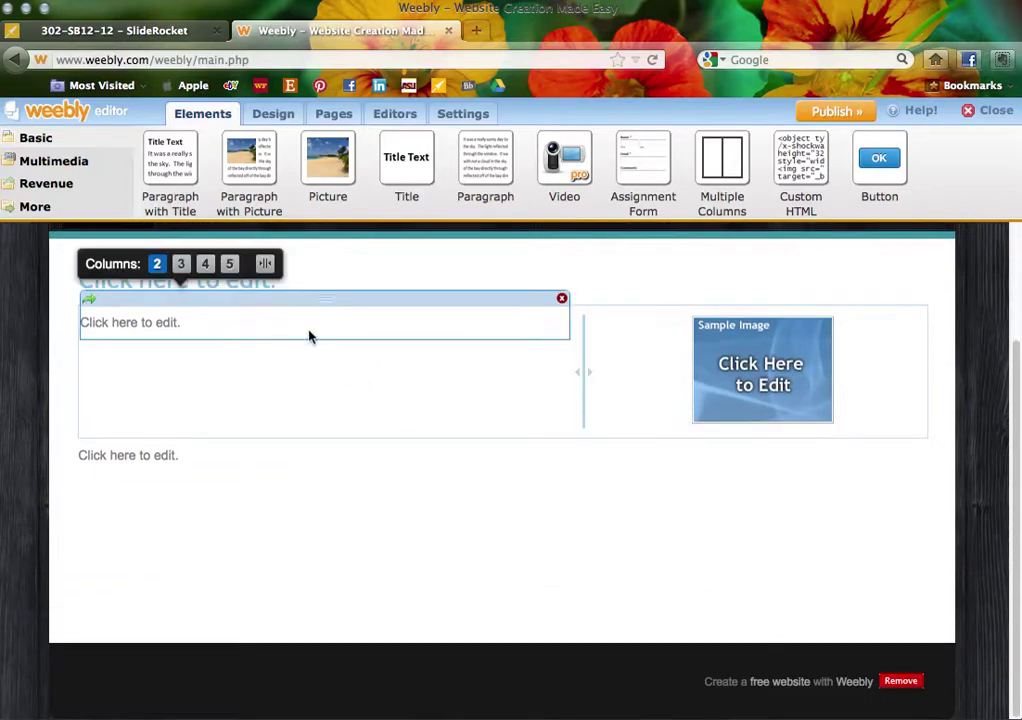
drag(326, 301, 338, 285)
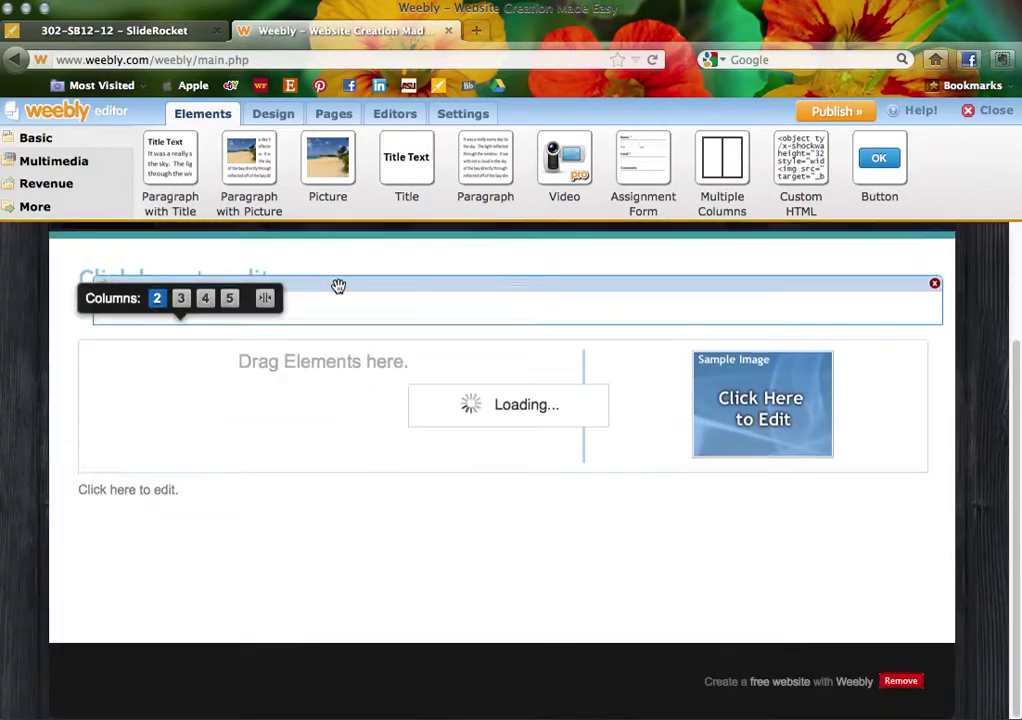
- Split the block into three columns and add sample pictures to the right and middle columns
click(180, 299)
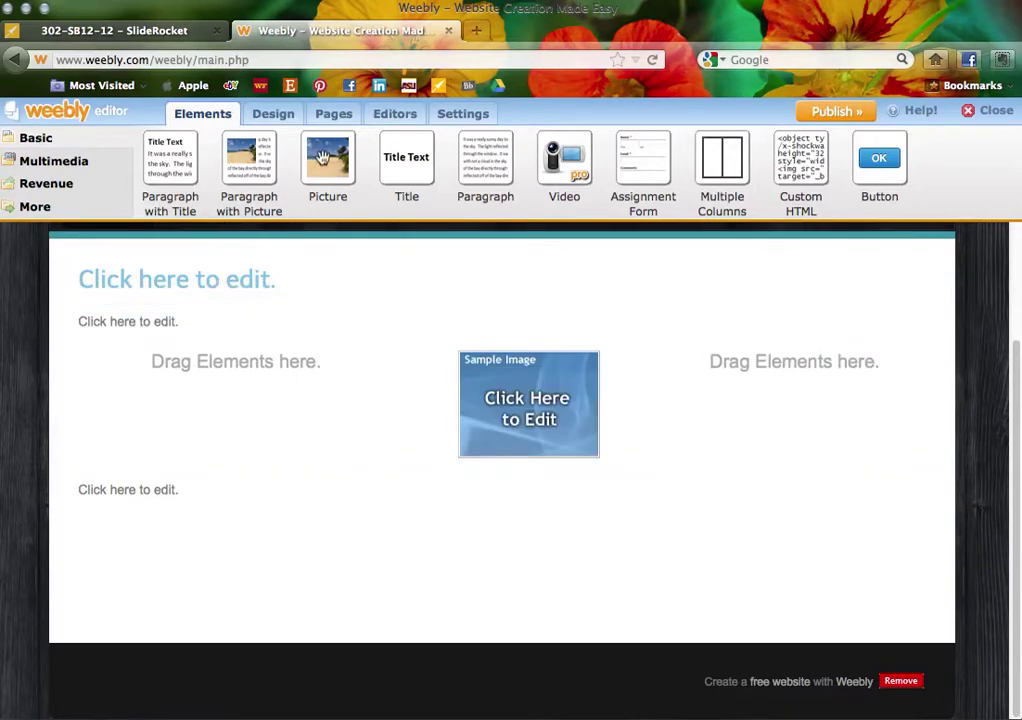
drag(328, 160, 803, 415)
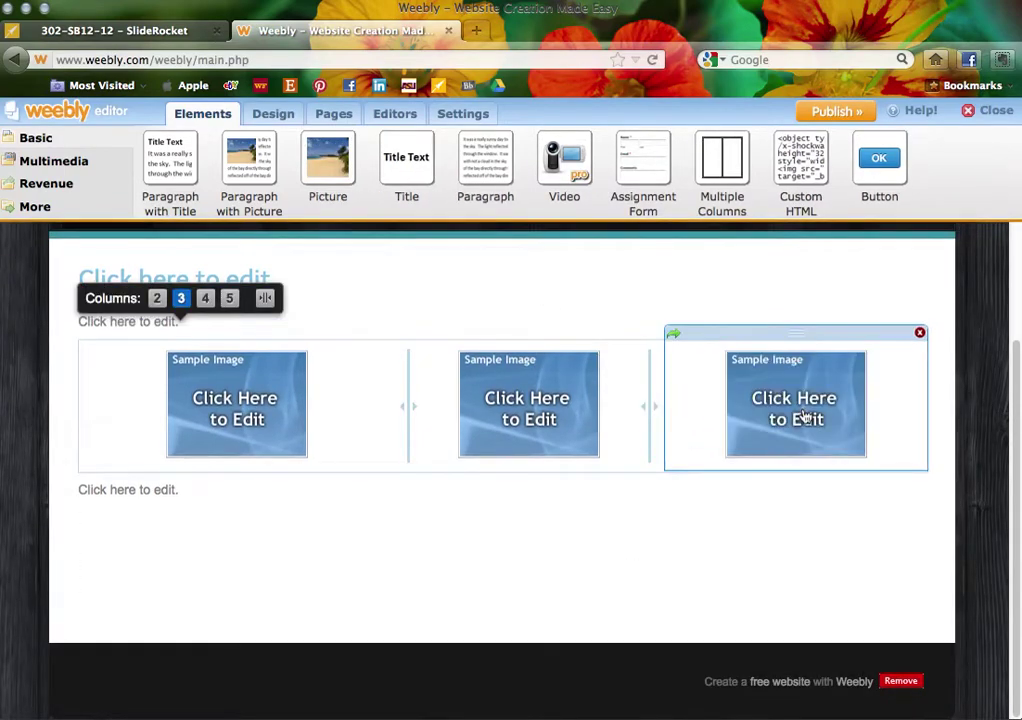
drag(328, 160, 812, 497)
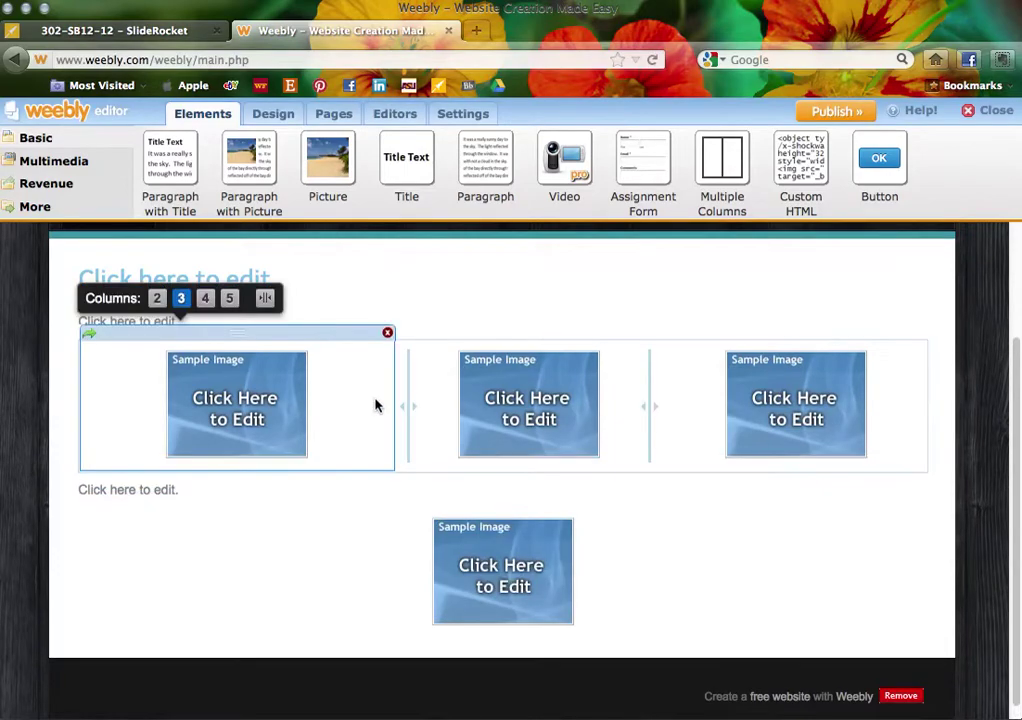
click(515, 565)
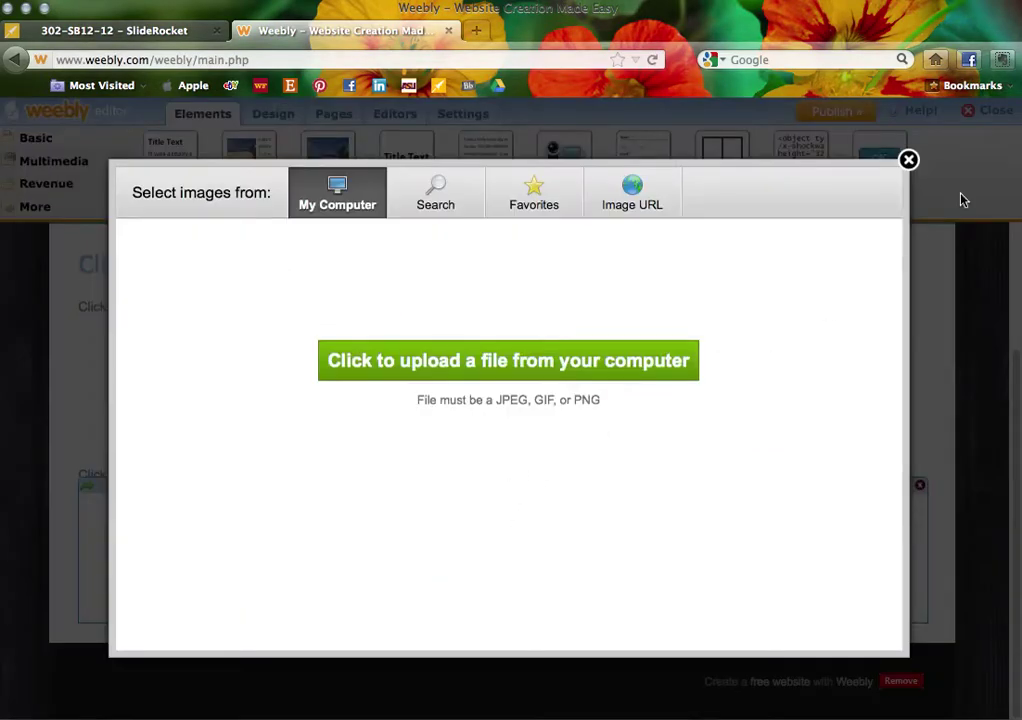
click(909, 161)
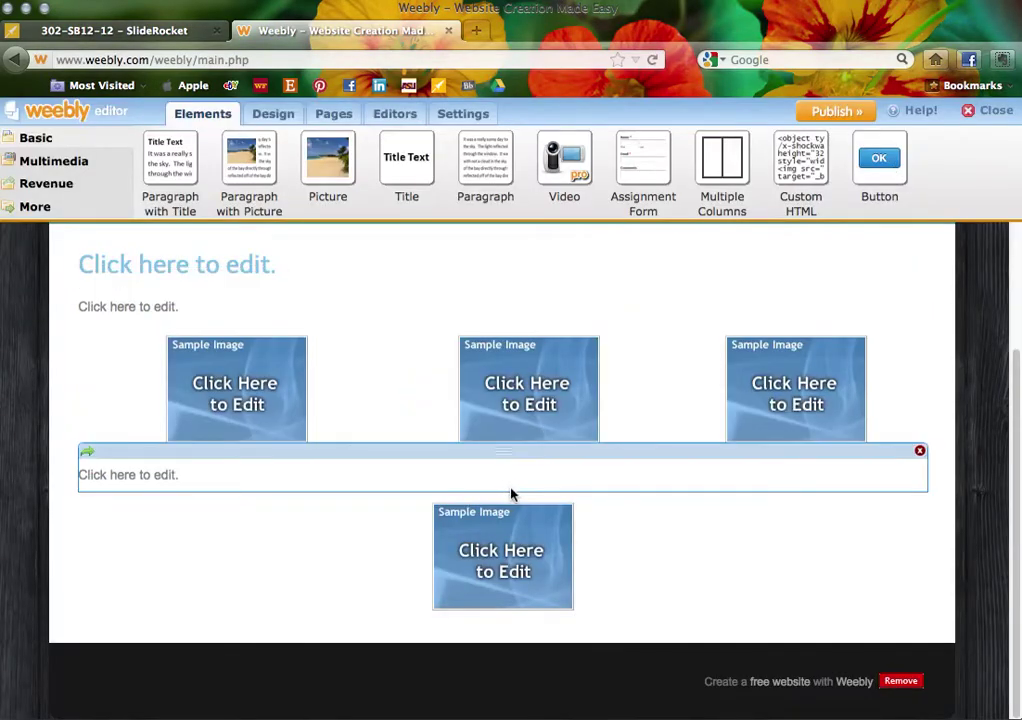
drag(509, 490, 541, 405)
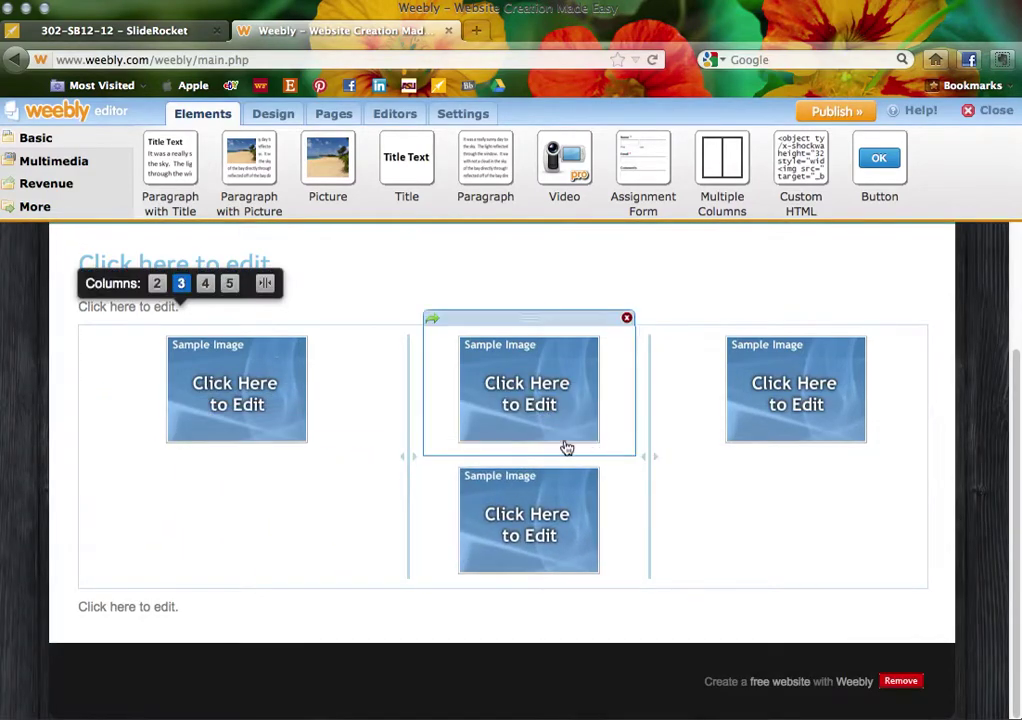
- Move the left picture to the right column, add a paragraph on the left and a button under the middle column
drag(236, 319, 805, 452)
drag(460, 192, 322, 396)
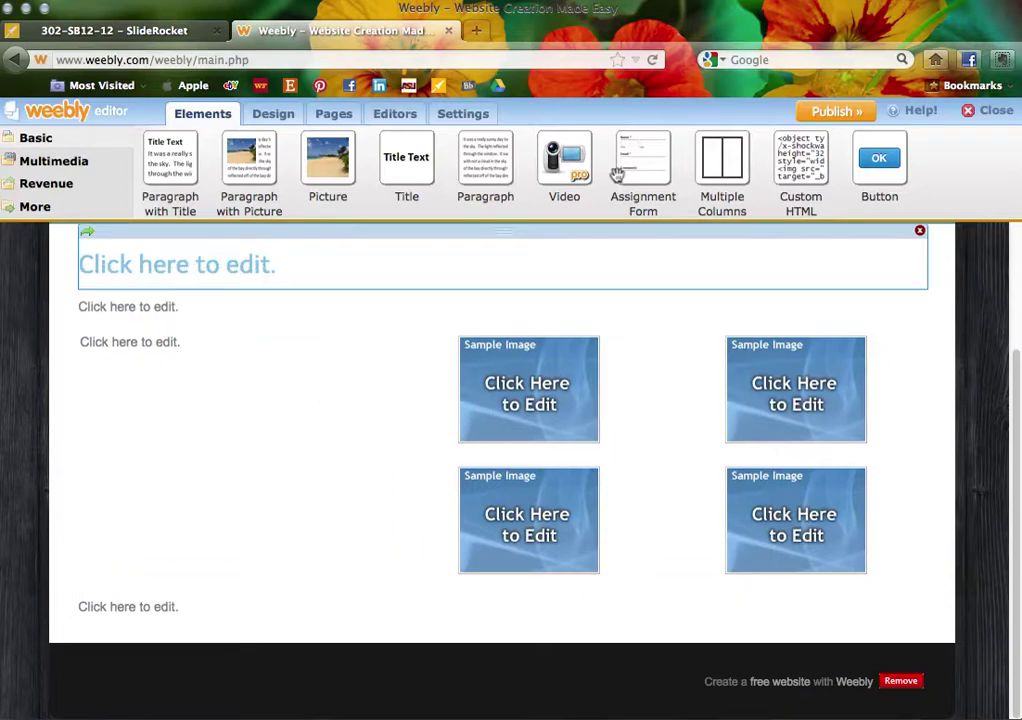
drag(882, 168, 520, 588)
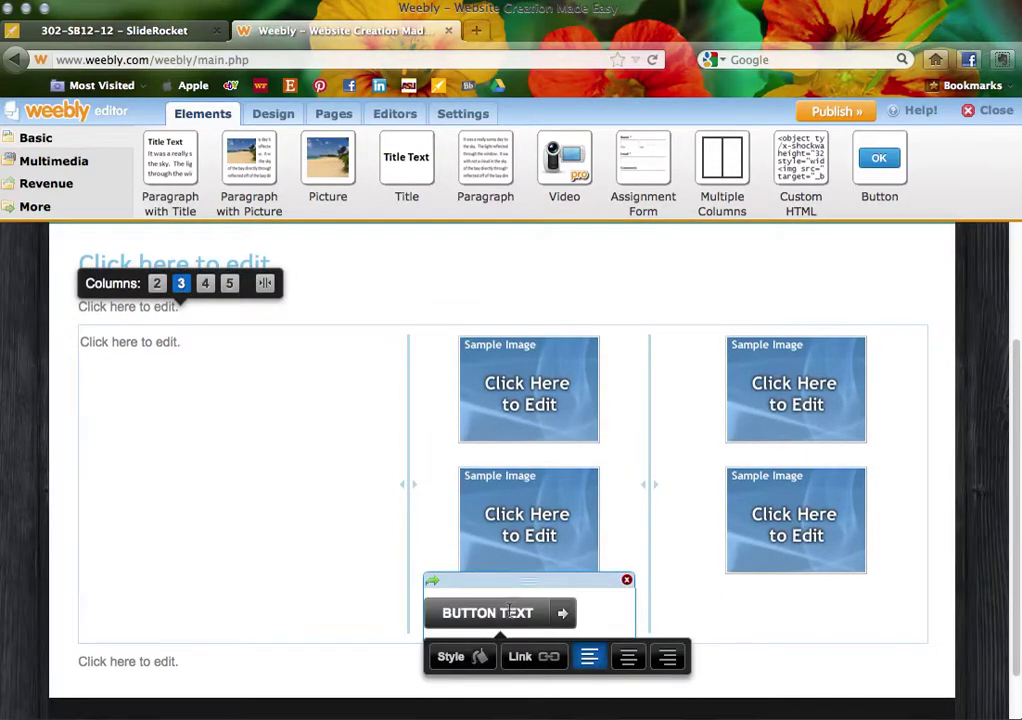
- Center the button and change its text to 'CLICK HERE TO BUY NOW'
click(630, 658)
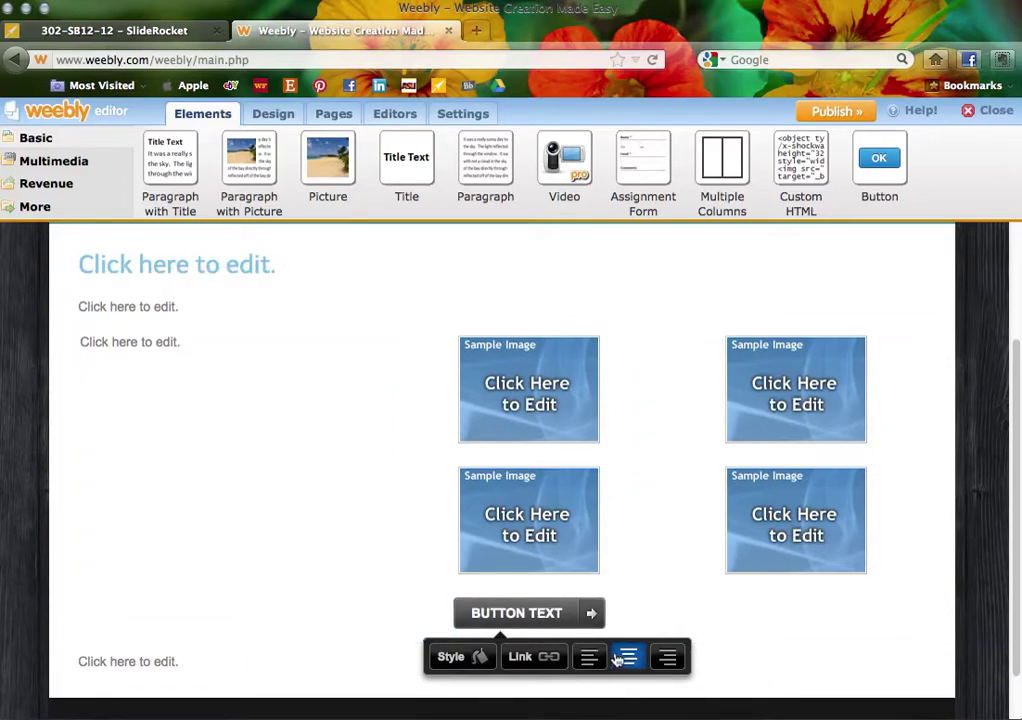
mouse_move(468, 515)
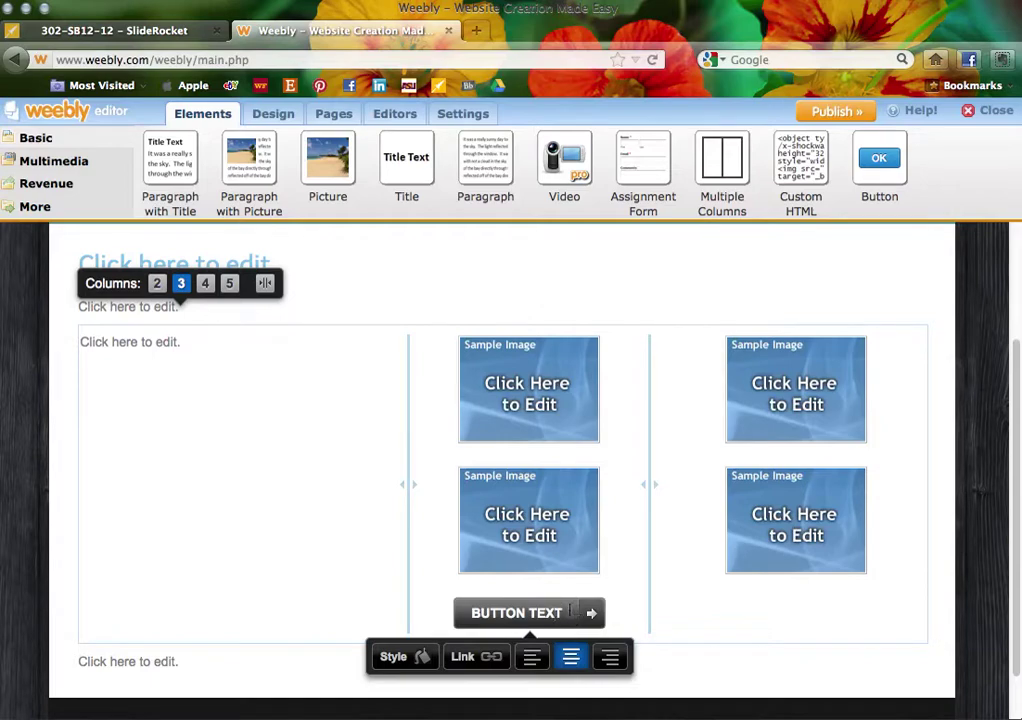
drag(575, 609, 459, 609)
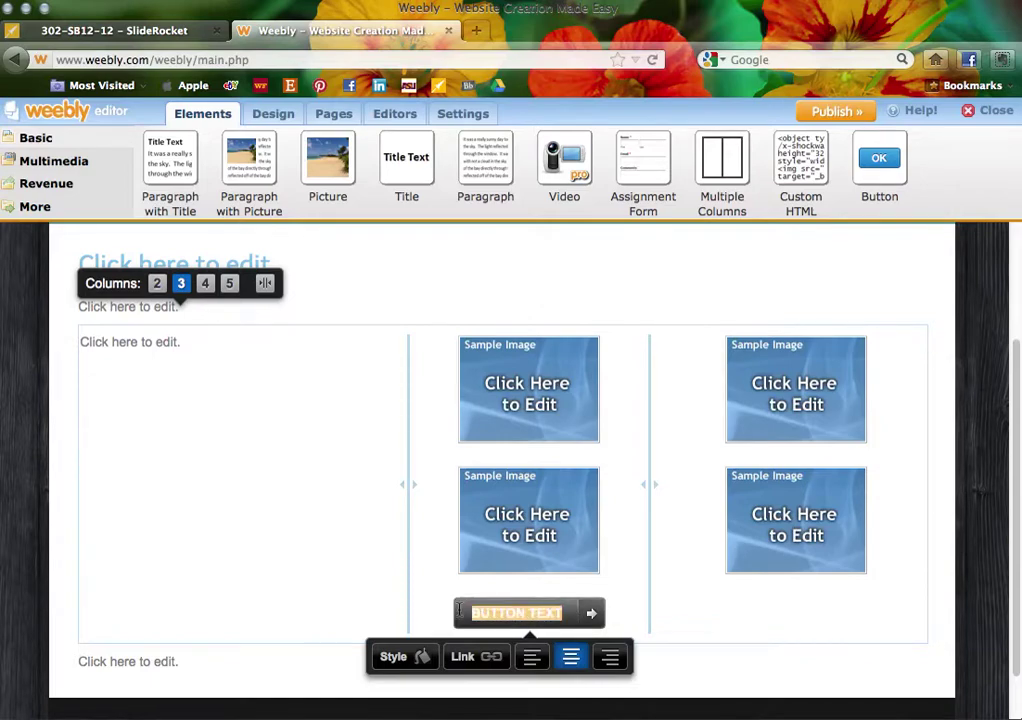
text(CLICK H)
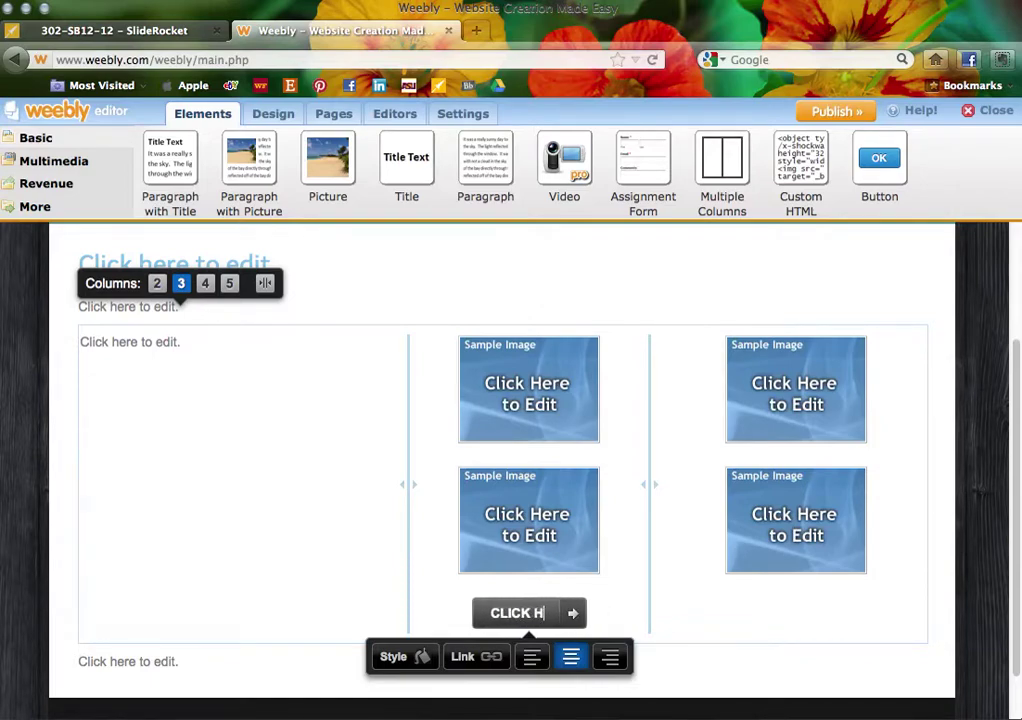
text(ERE TO )
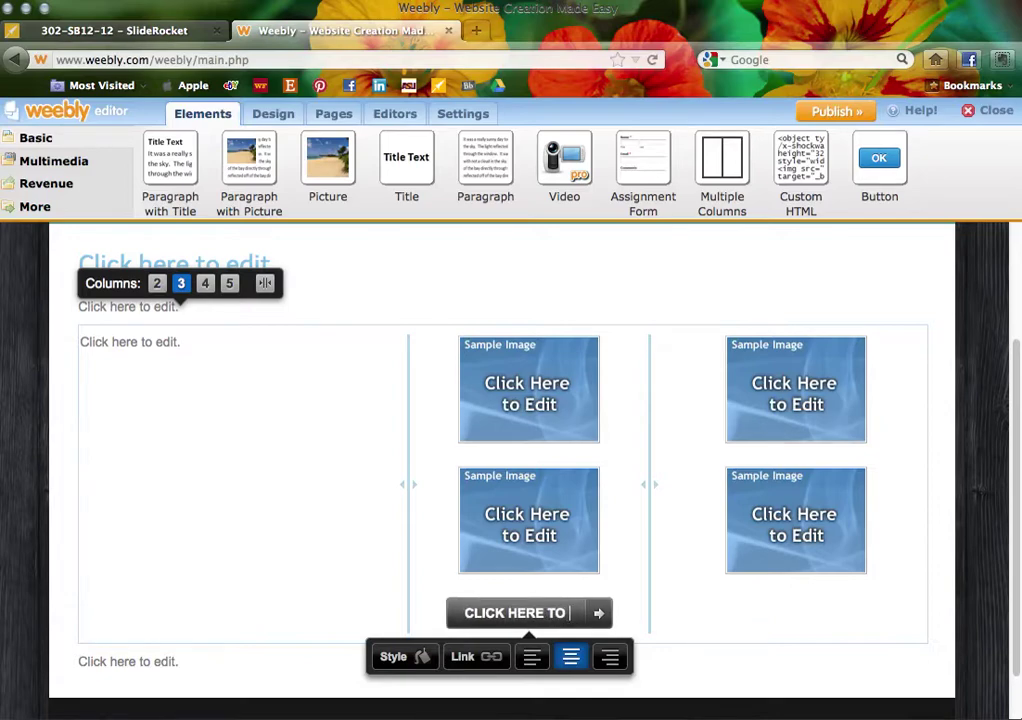
text(BUY NOW)
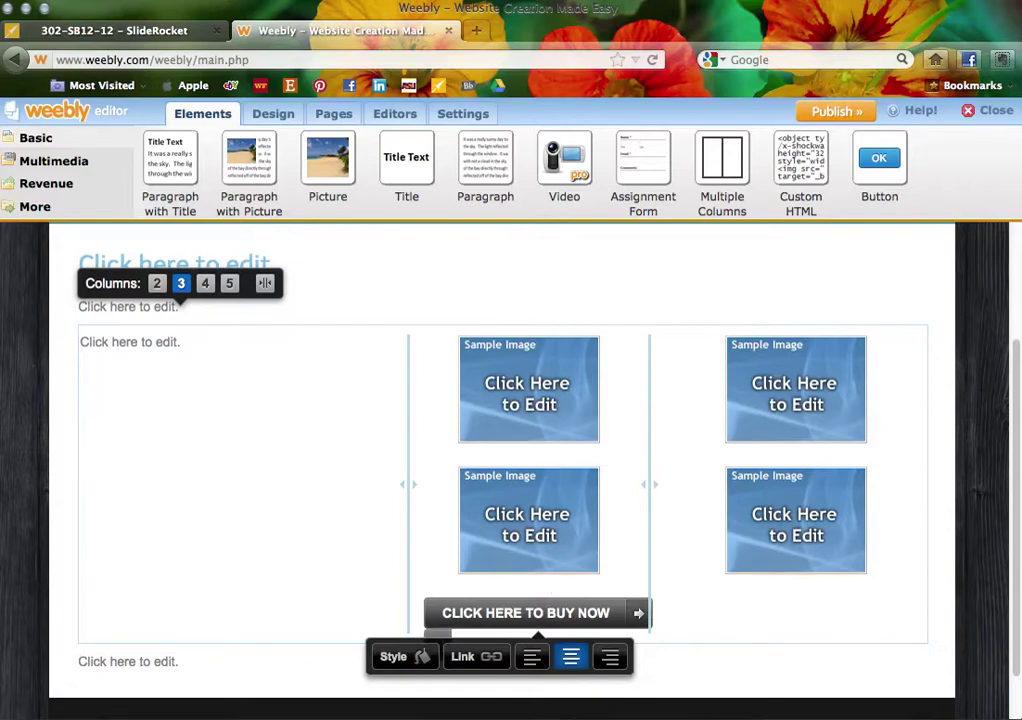
click(762, 640)
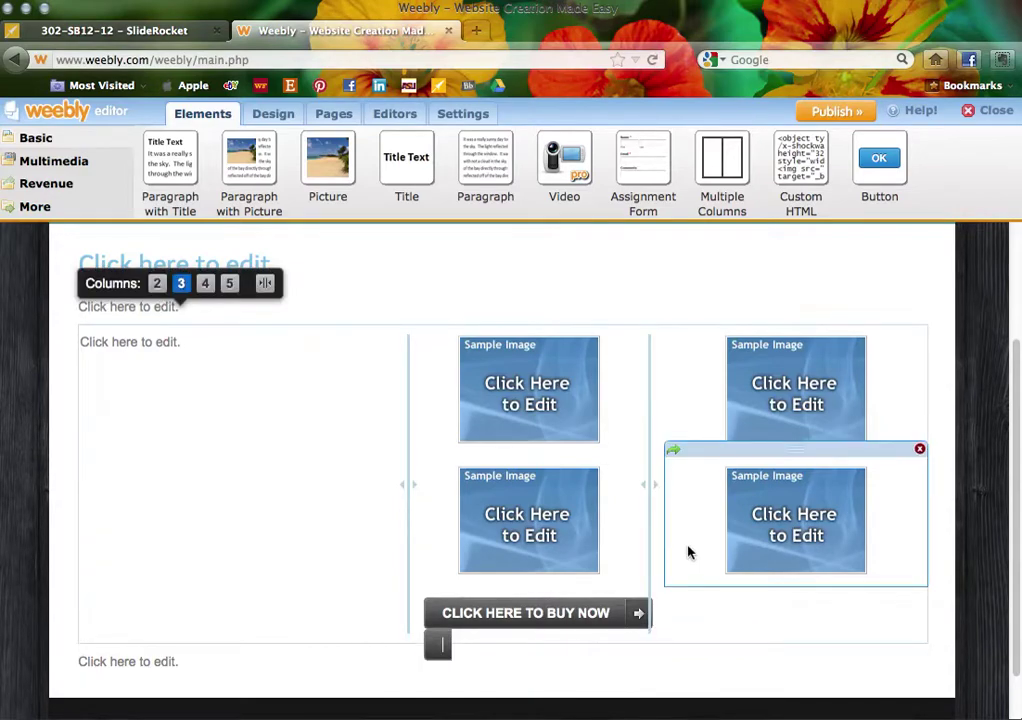
- Apply the first button style to the buy-now button
scroll(688, 552, down, 1)
click(636, 565)
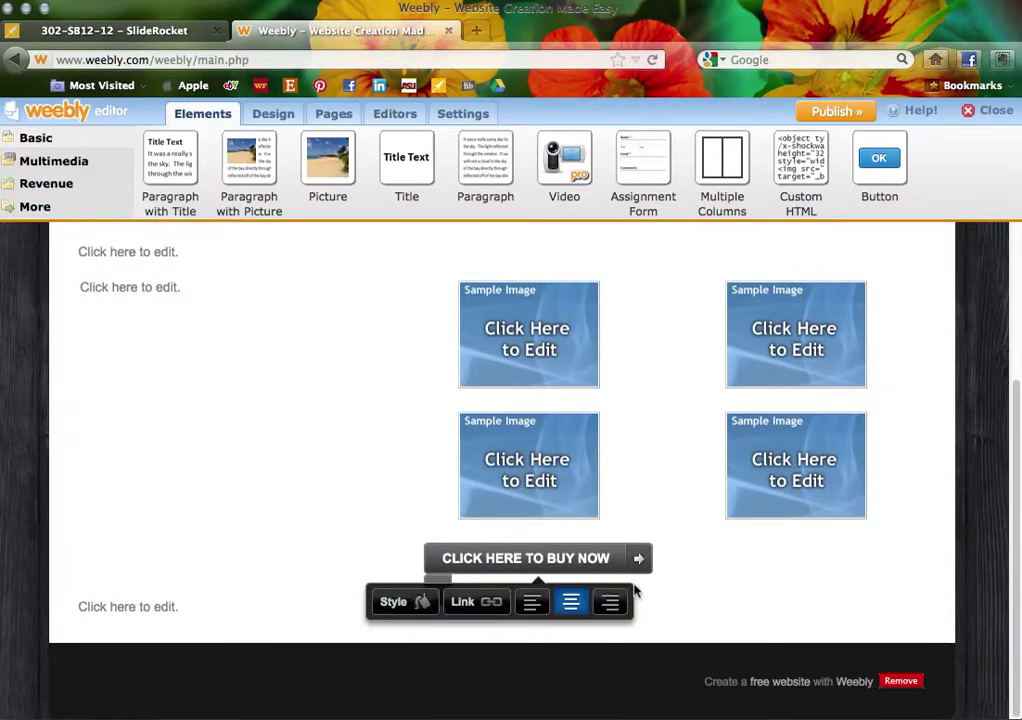
click(764, 538)
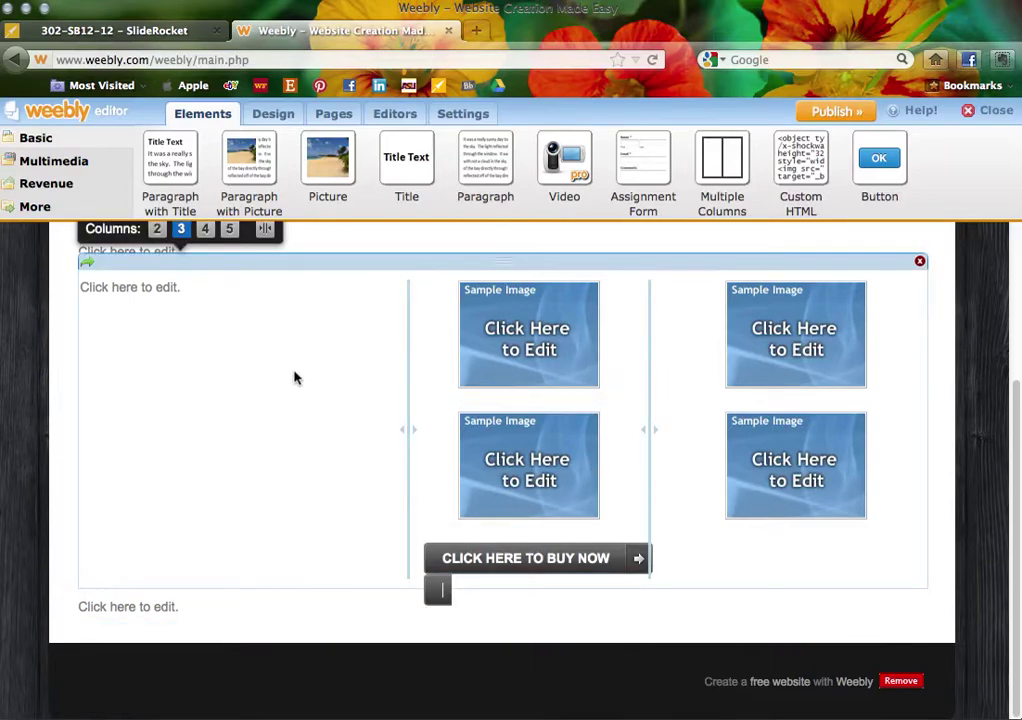
click(458, 572)
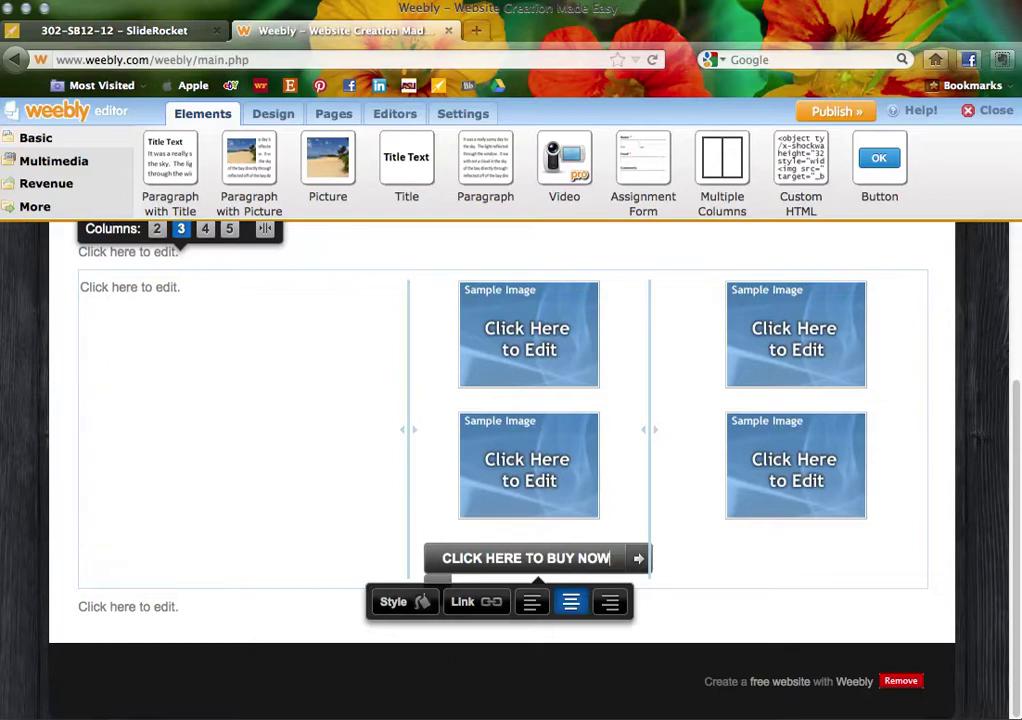
click(395, 601)
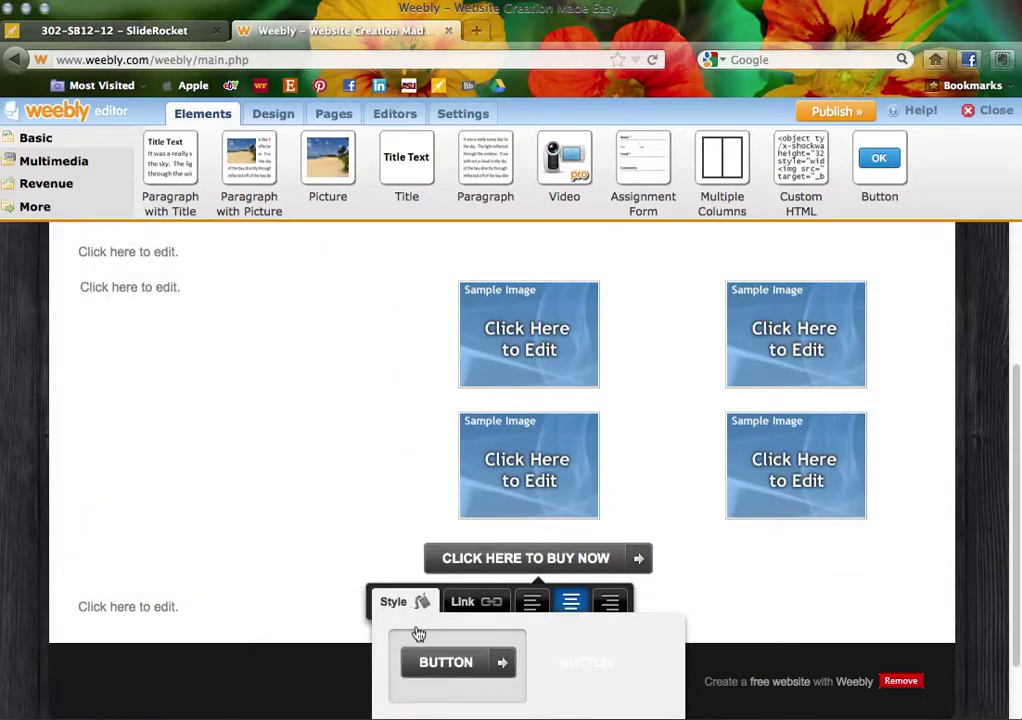
click(442, 670)
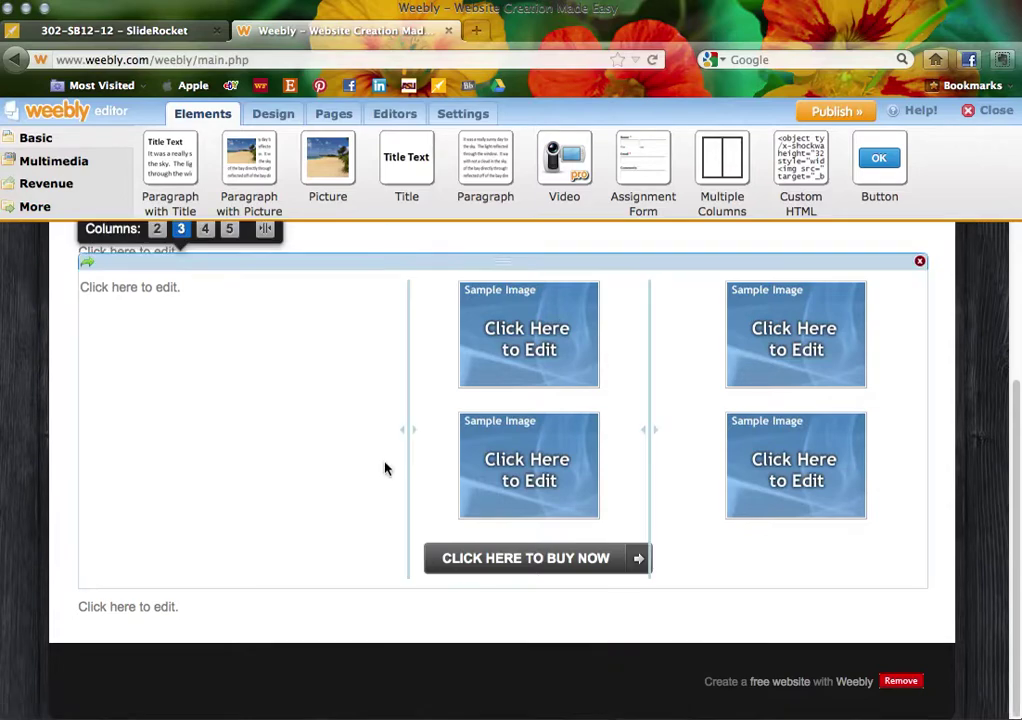
- Move the buy-now button below the column block and align it to the right
drag(531, 529, 270, 550)
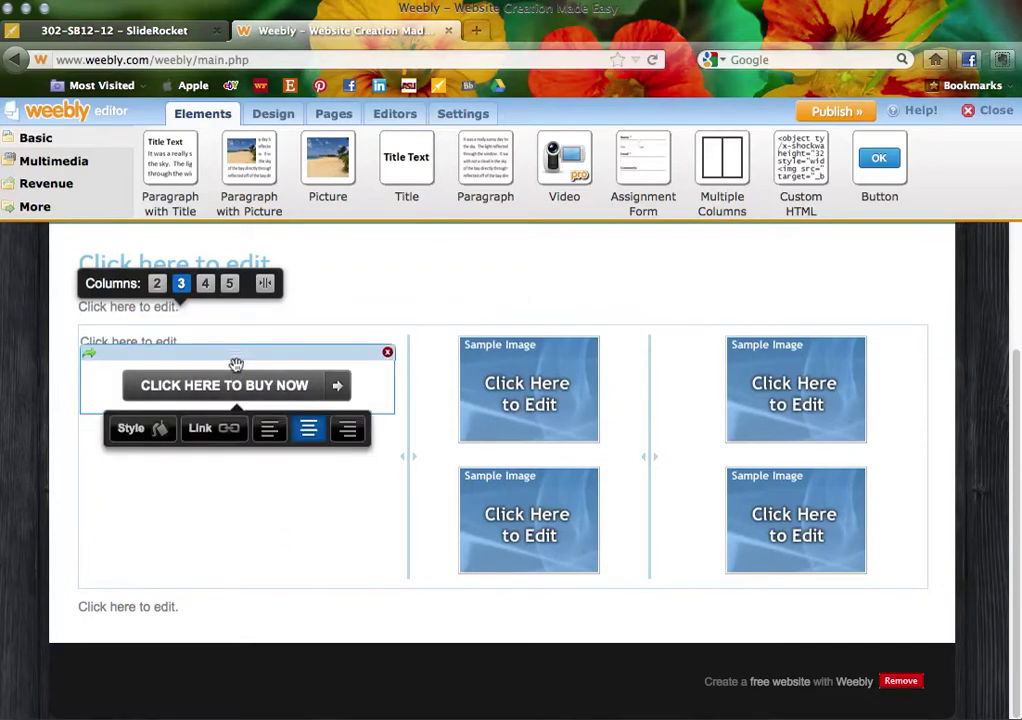
drag(236, 354, 217, 649)
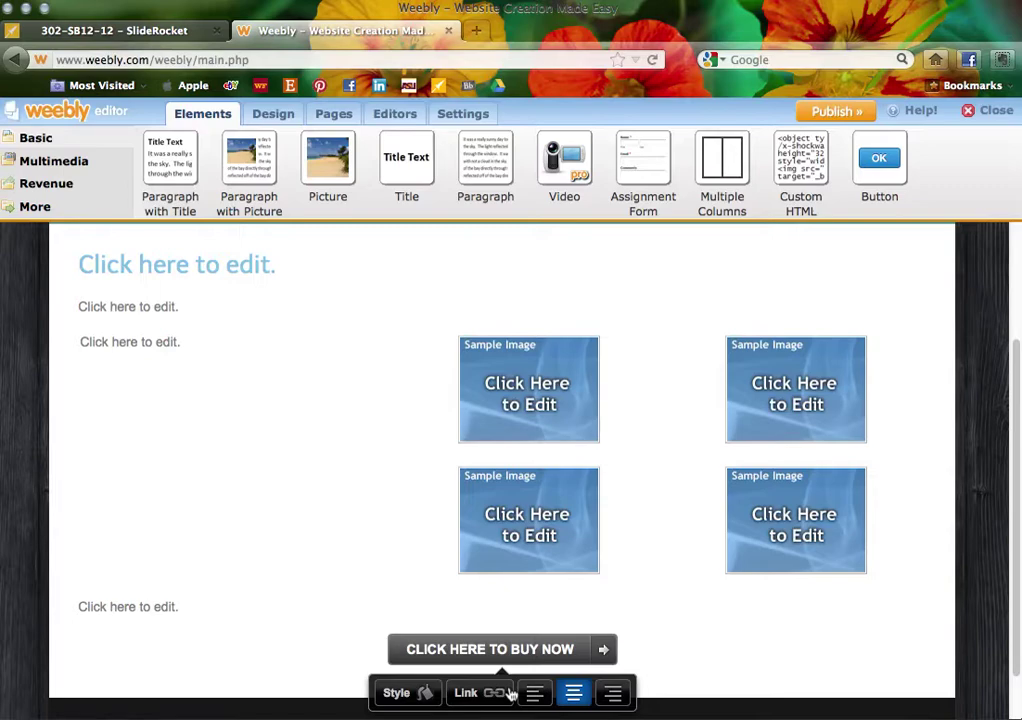
click(607, 692)
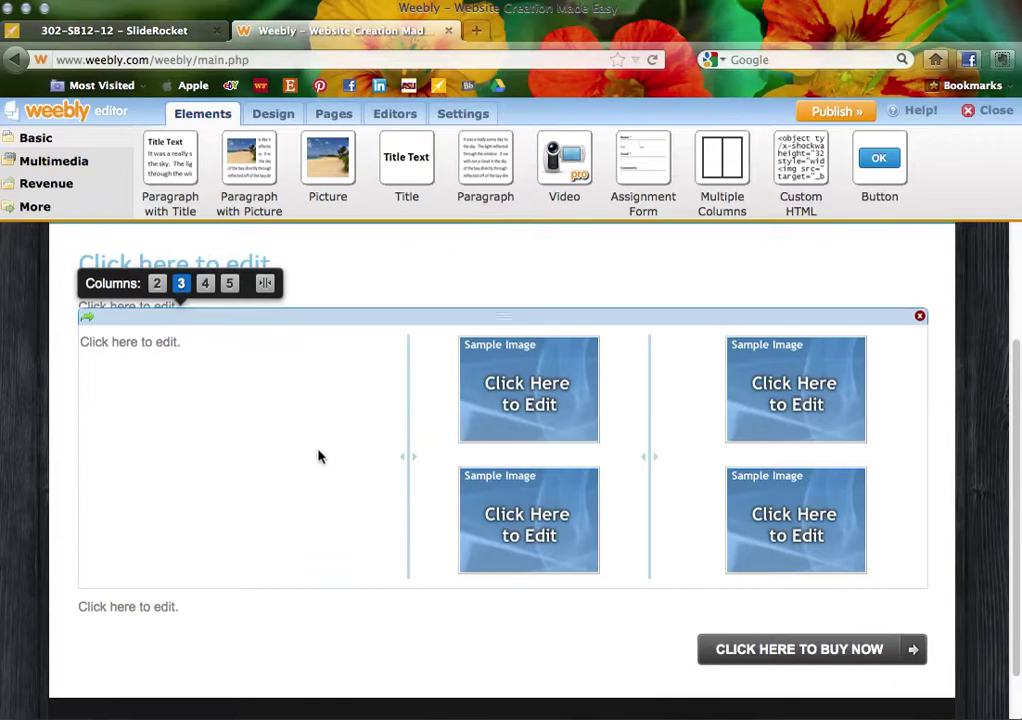
- Insert a Divider element from the More category beneath the image columns
click(33, 212)
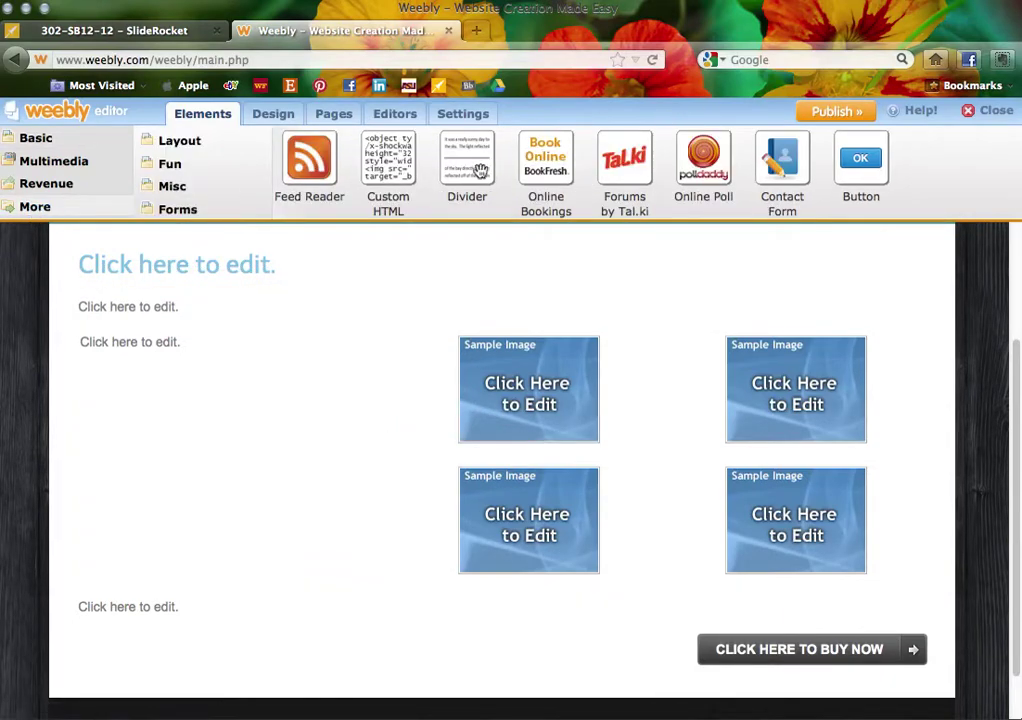
drag(479, 165, 515, 624)
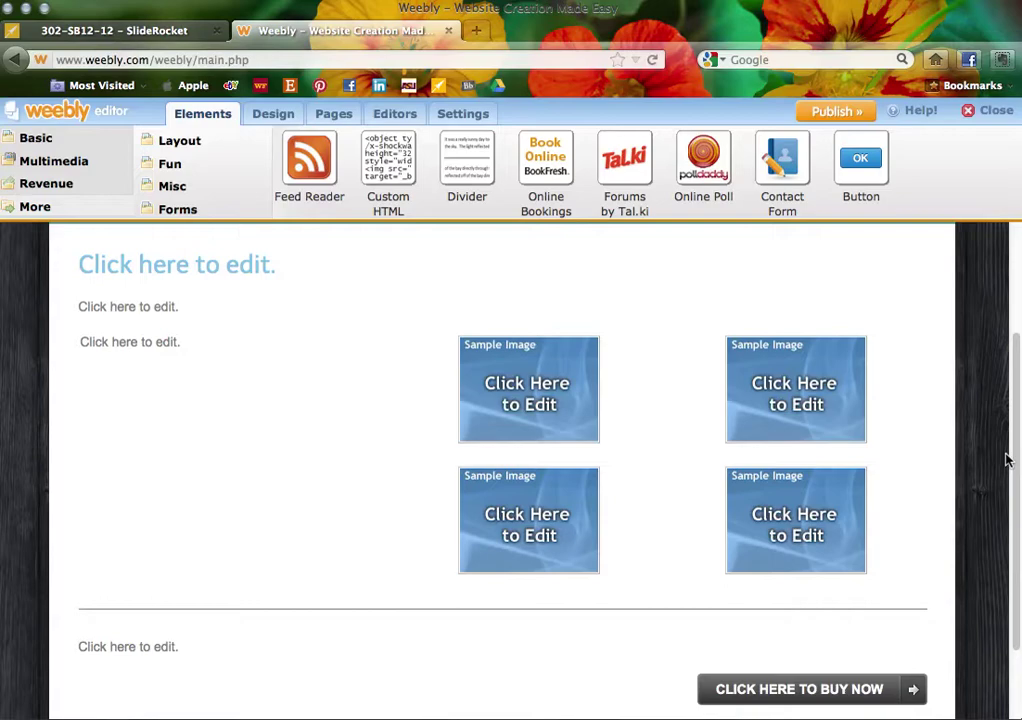
mouse_move(332, 405)
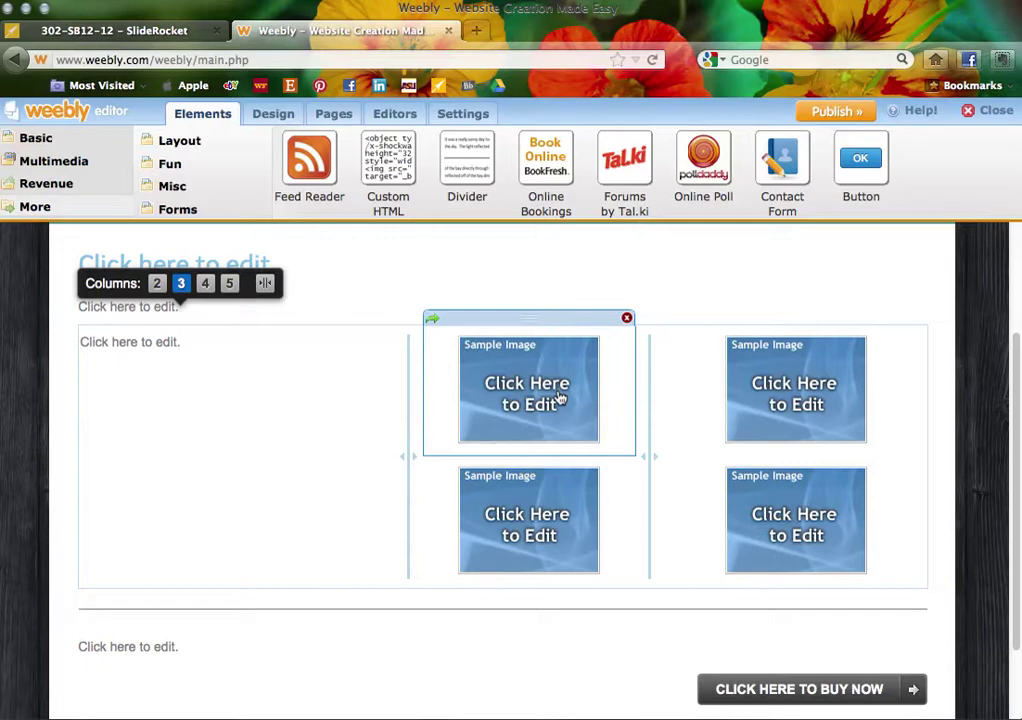
- Swap the lower middle sample image for the free 'studying' couch photo and delete the upper sample image
right_click(560, 398)
click(538, 386)
click(527, 527)
click(462, 200)
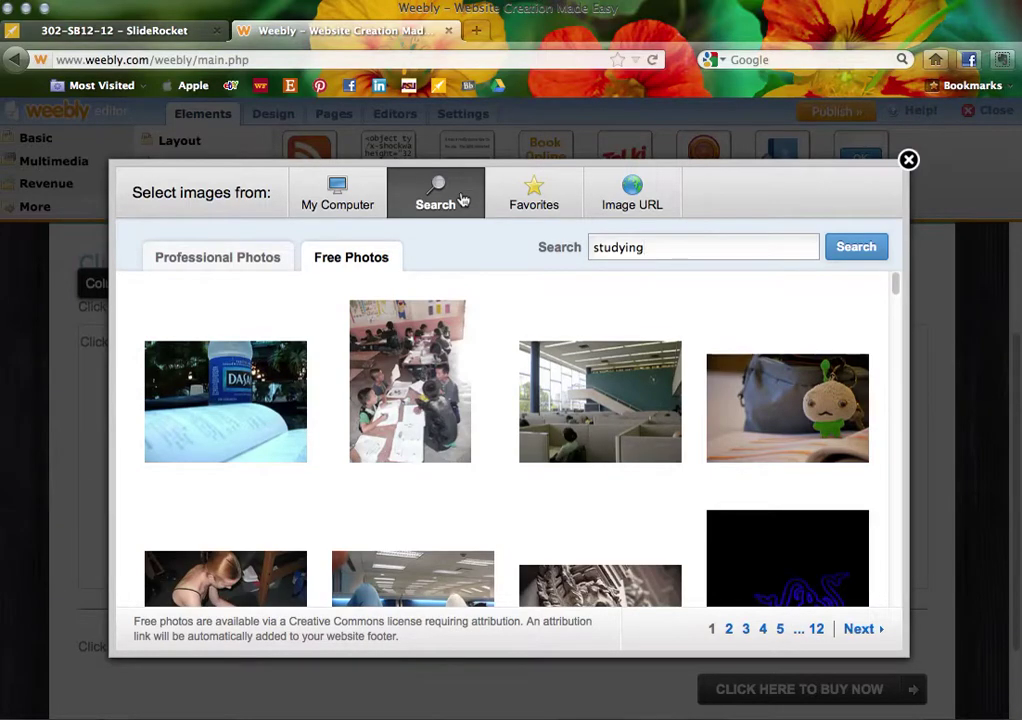
scroll(445, 415, down, 5)
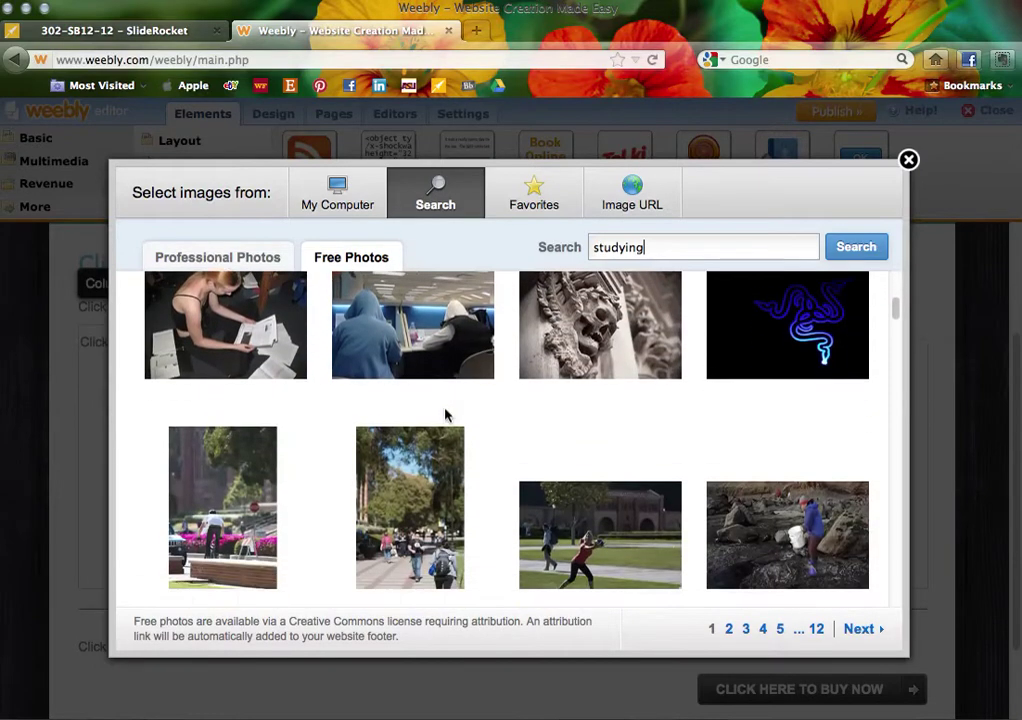
scroll(445, 415, down, 5)
mouse_move(425, 370)
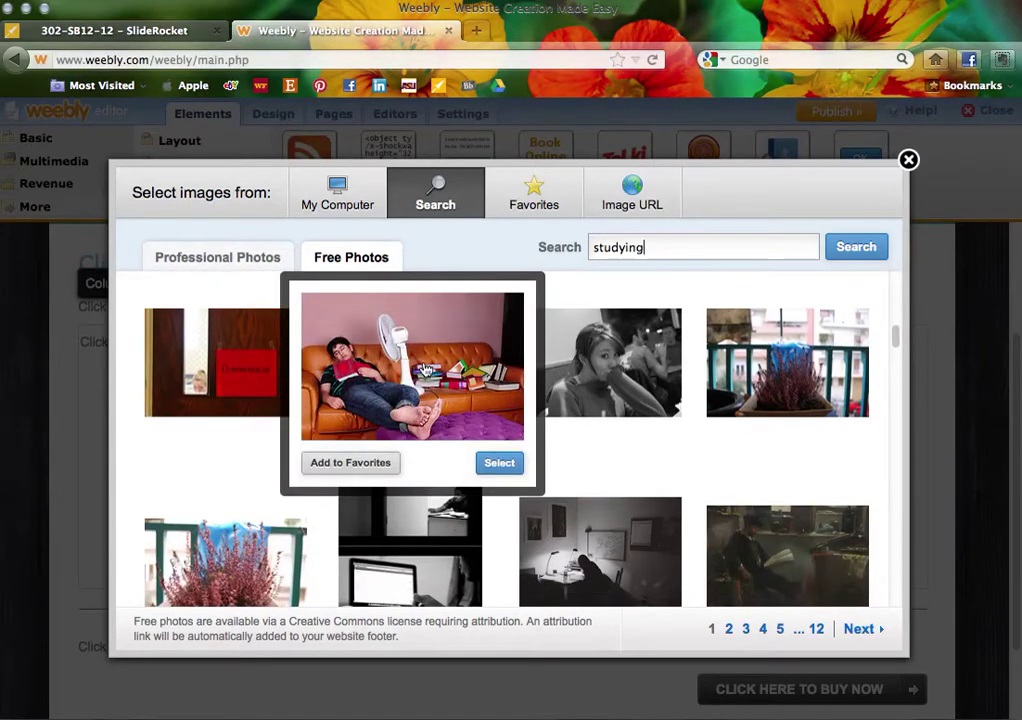
click(495, 462)
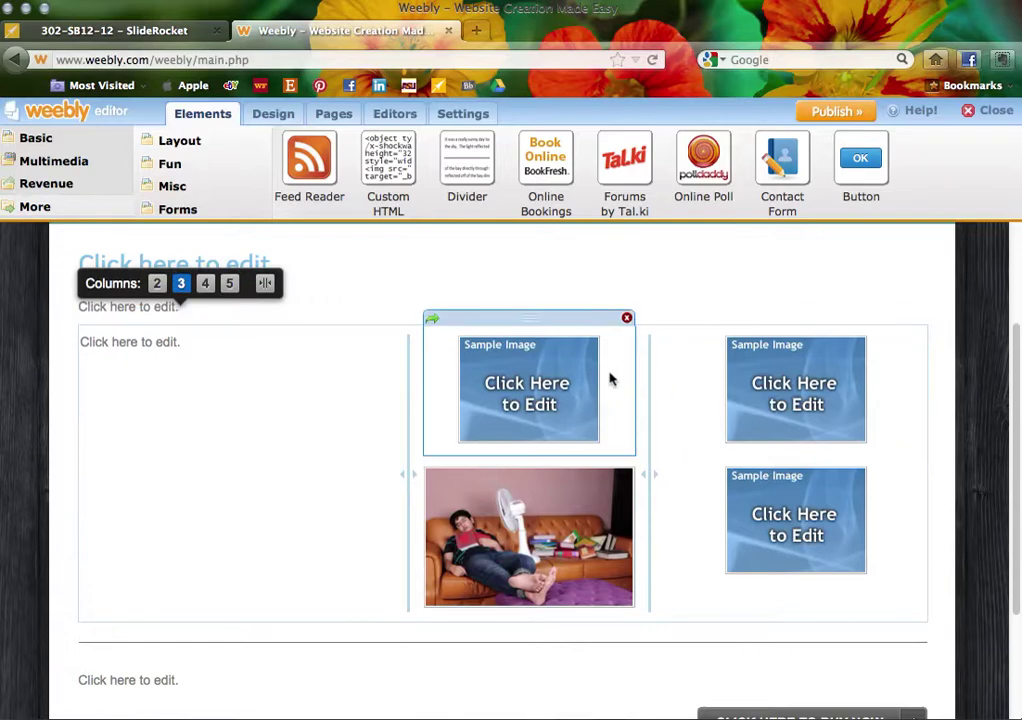
click(626, 320)
- Confirm the sample-image deletion, widen the sofa photo's column, and move the photo above the columns
click(490, 463)
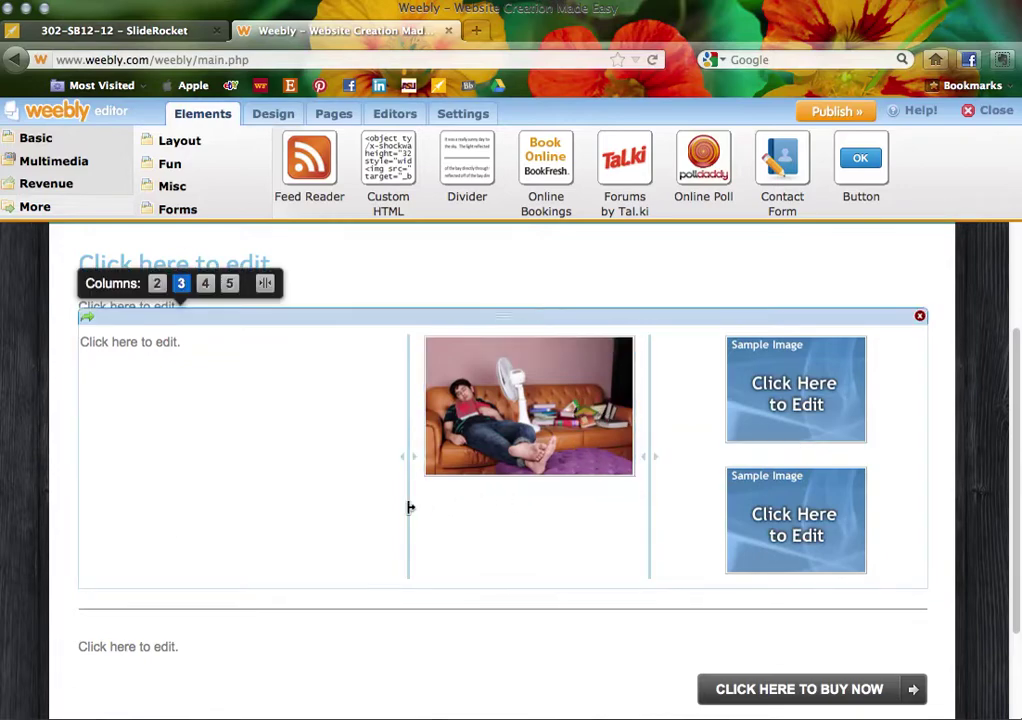
drag(411, 506, 447, 488)
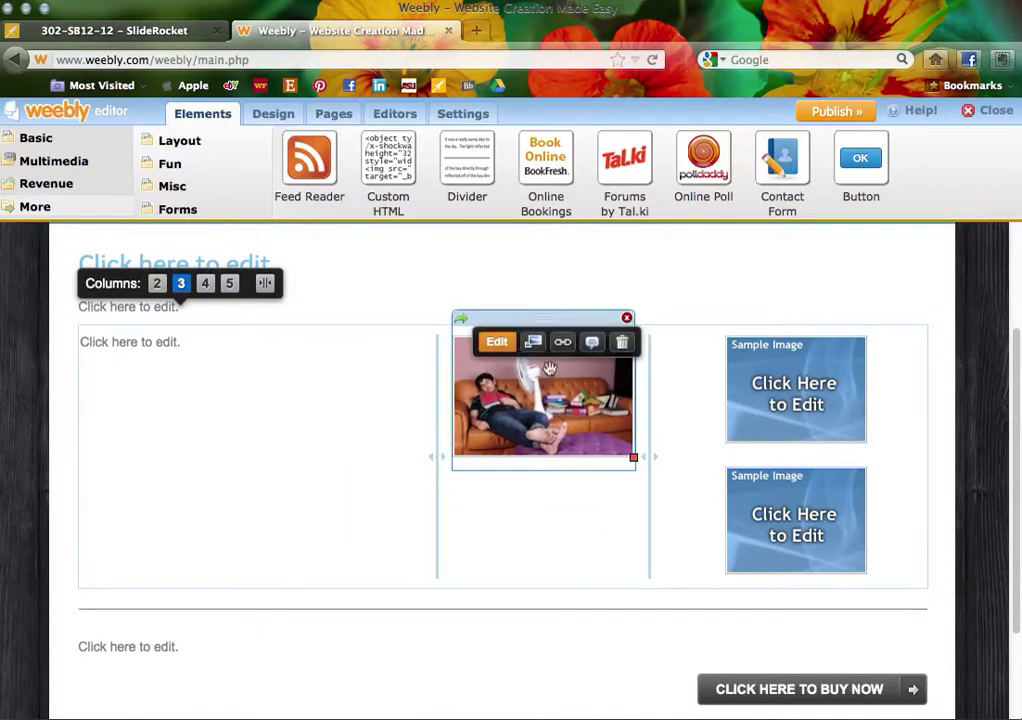
drag(550, 319, 472, 281)
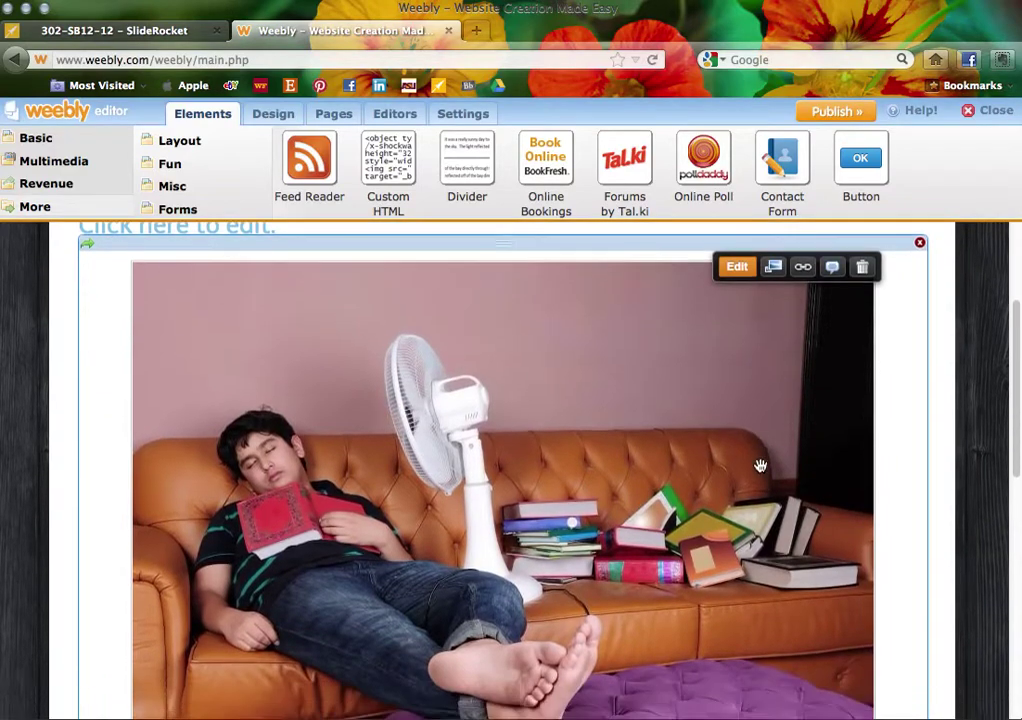
- Shrink the sofa photo by its corner handle and set its position to Right
scroll(760, 468, down, 5)
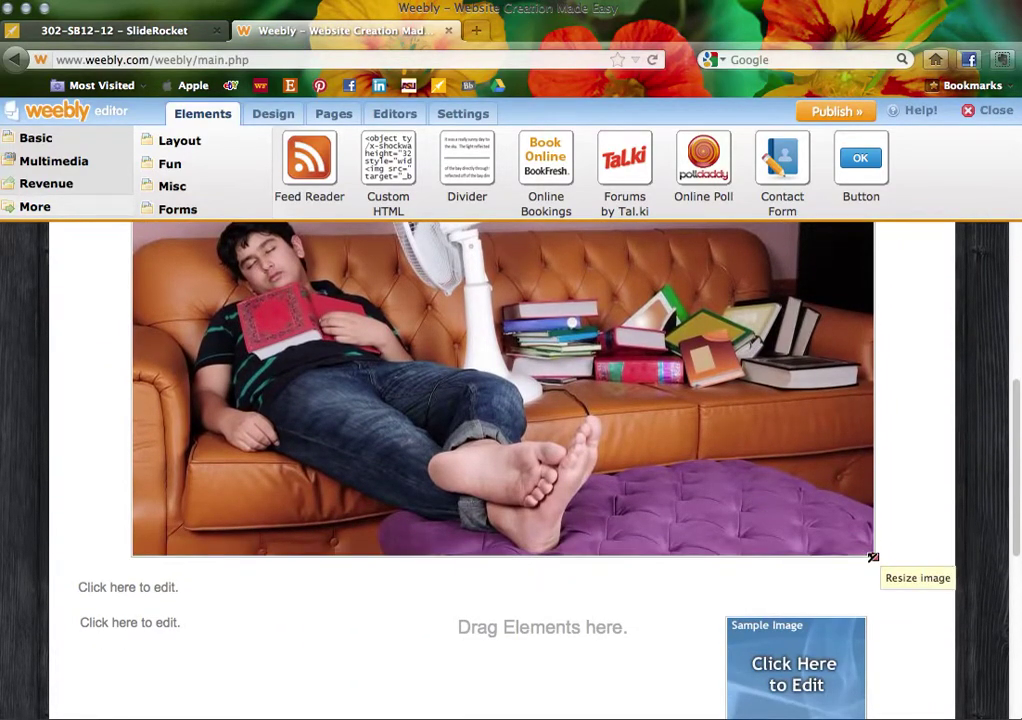
drag(873, 557, 505, 299)
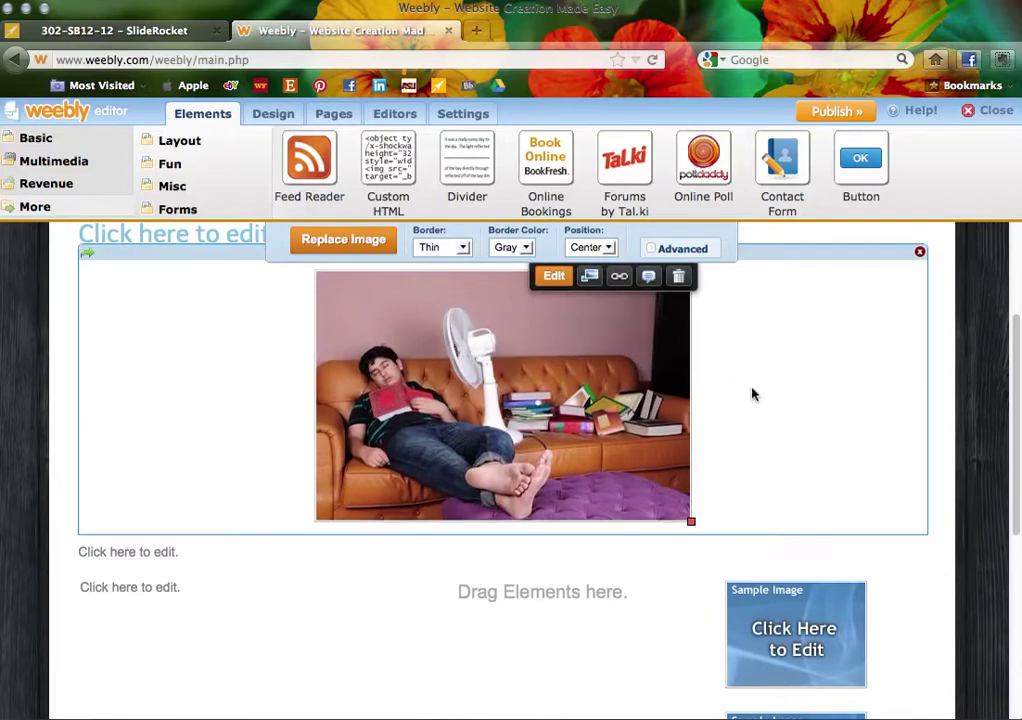
click(598, 249)
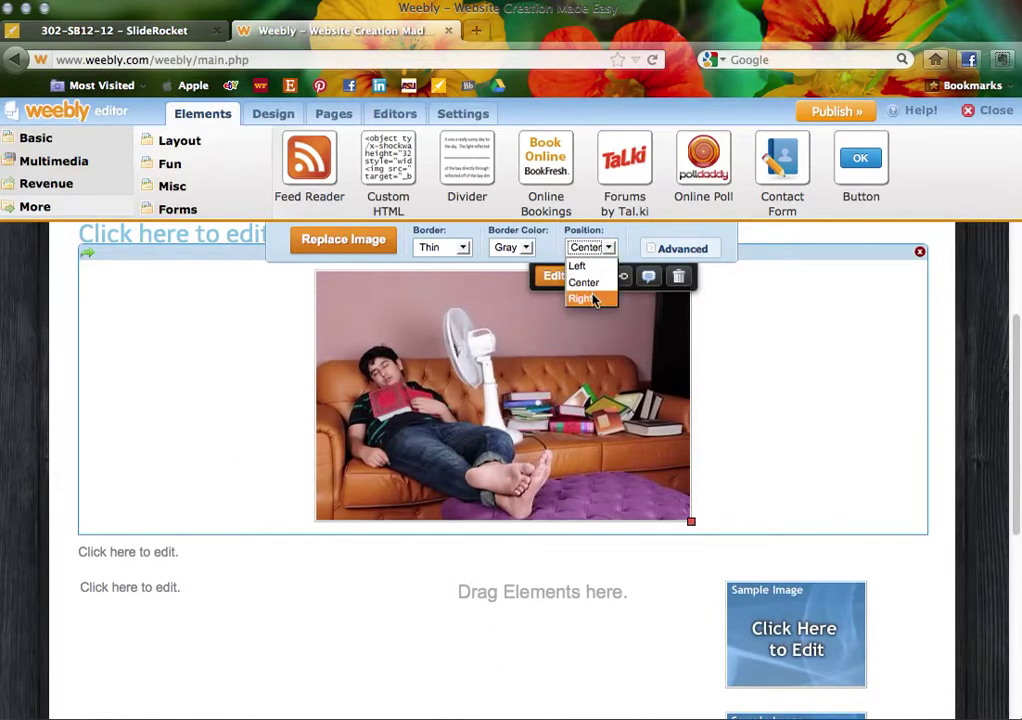
click(590, 295)
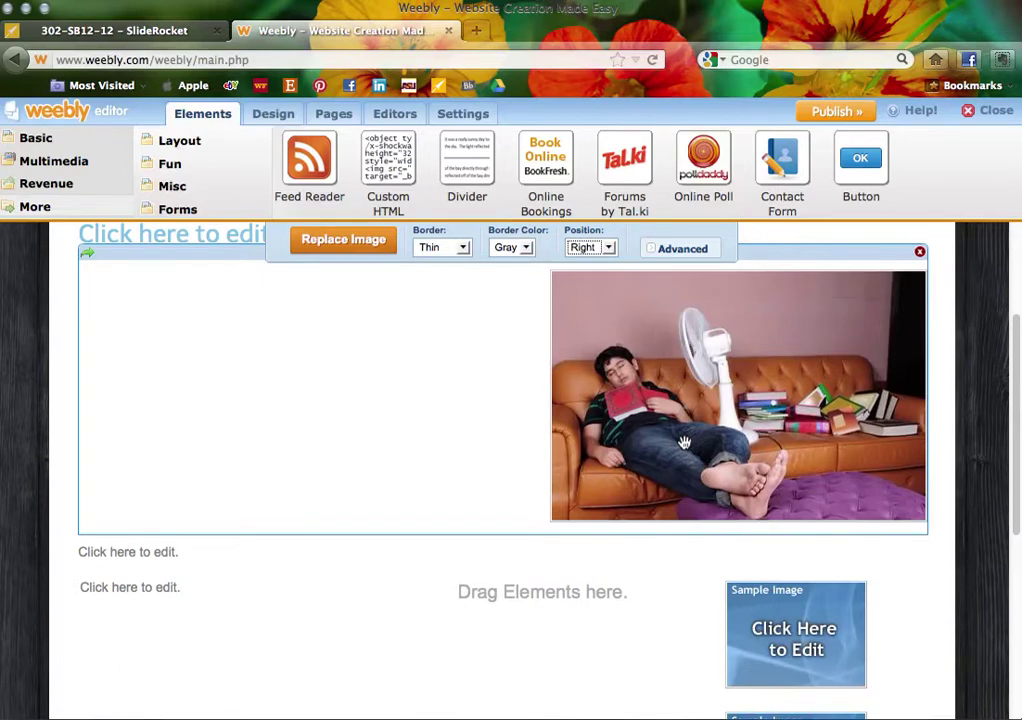
scroll(684, 443, up, 1)
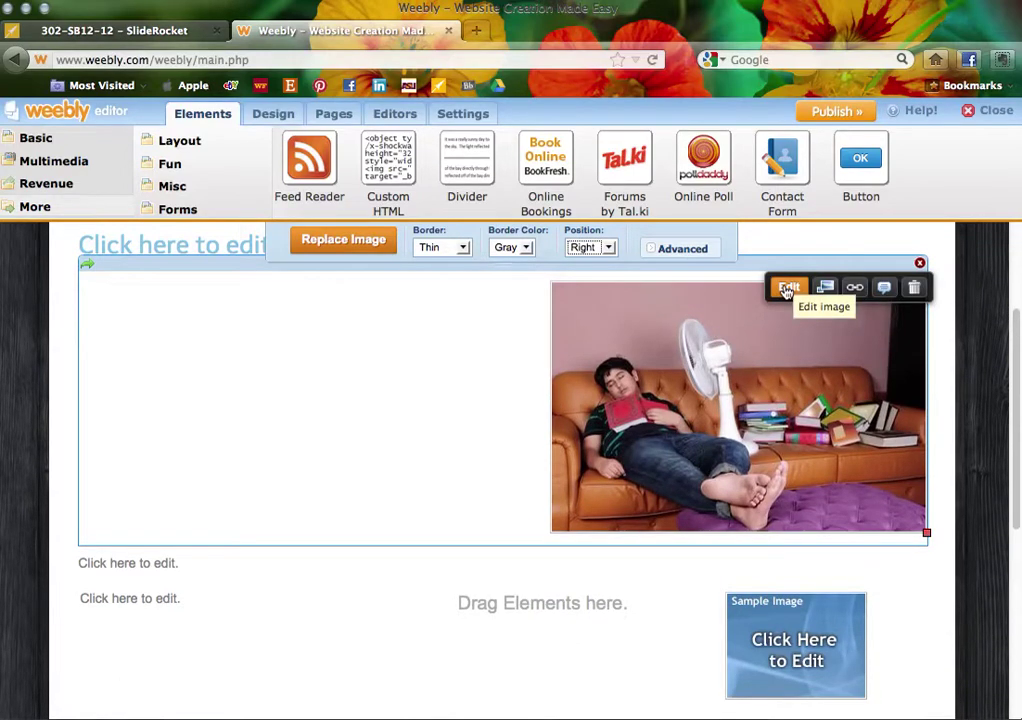
click(374, 243)
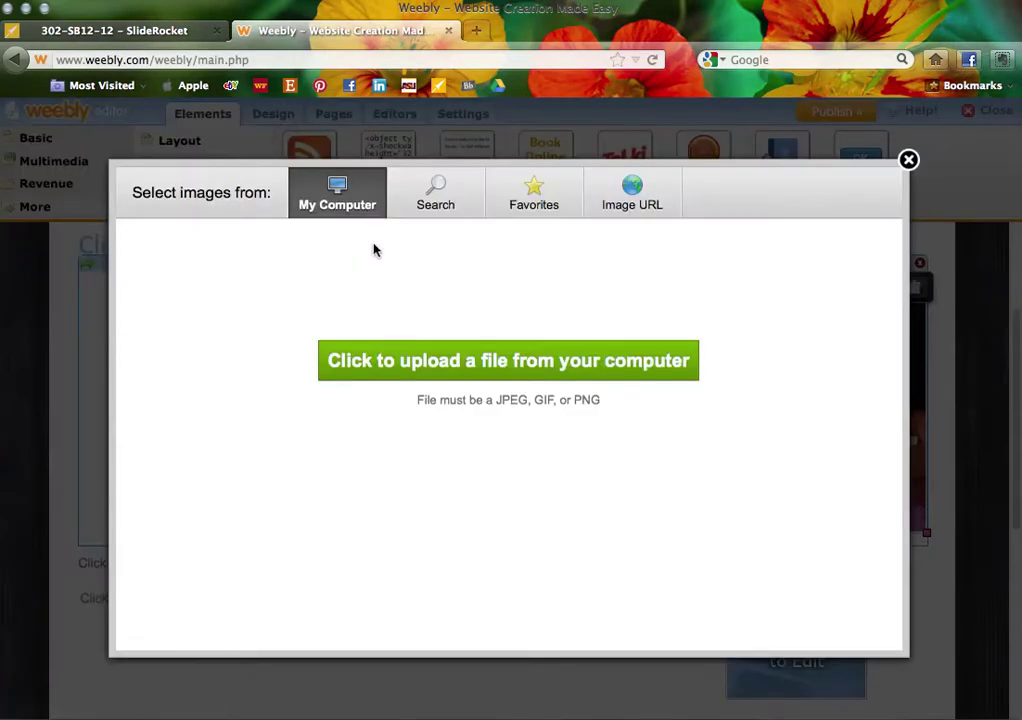
click(445, 206)
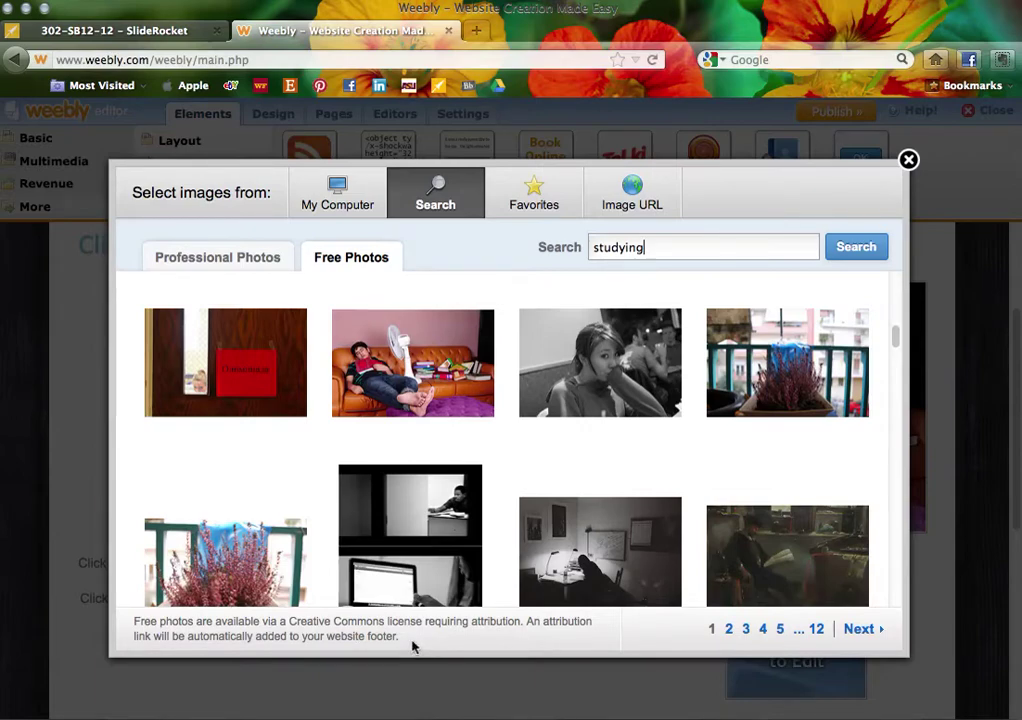
mouse_move(723, 510)
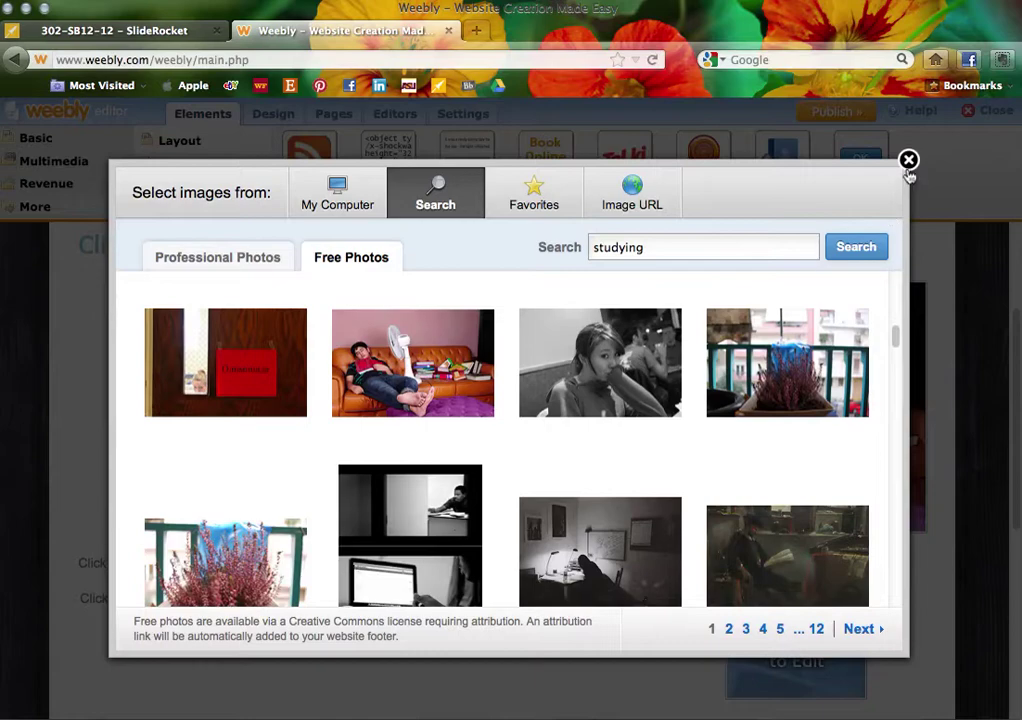
click(908, 160)
scroll(640, 430, down, 5)
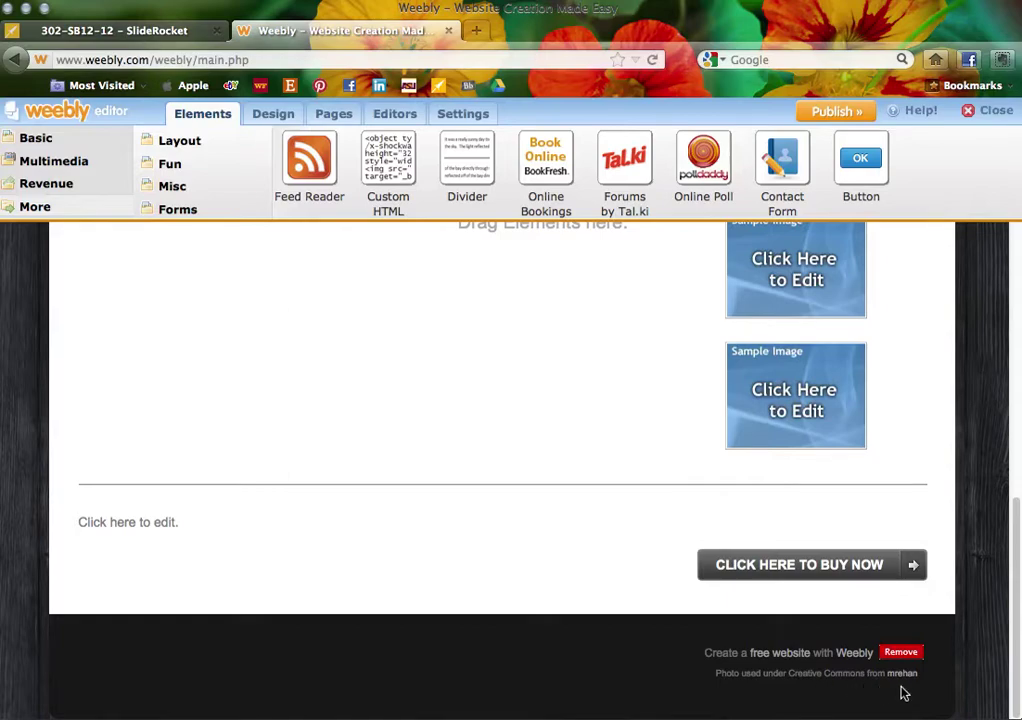
scroll(646, 376, up, 4)
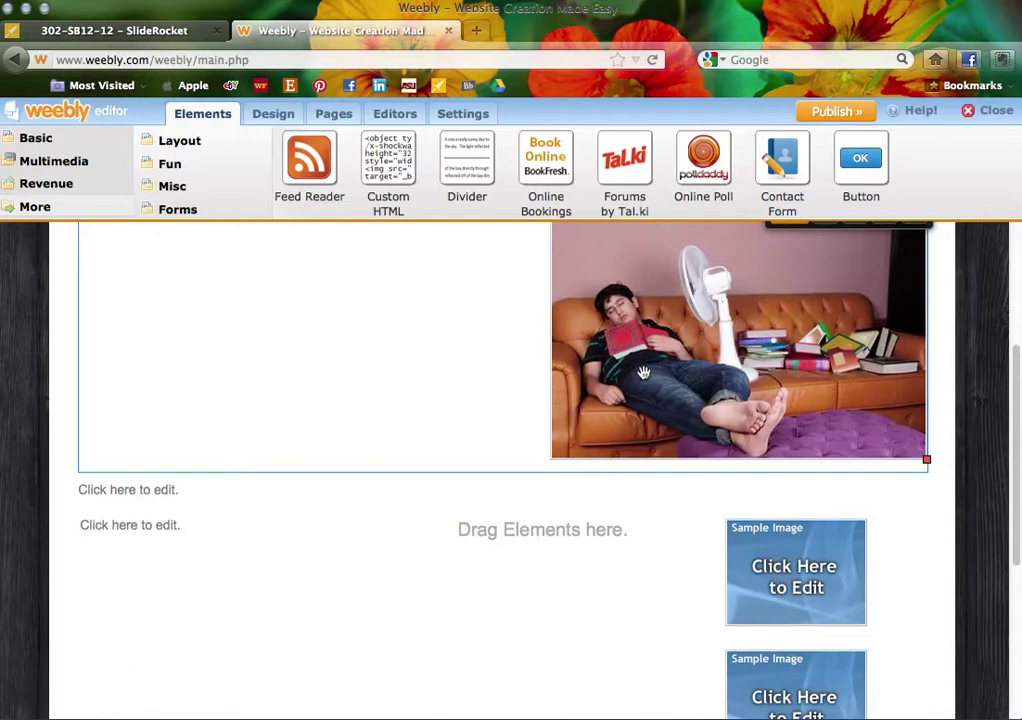
mouse_move(446, 561)
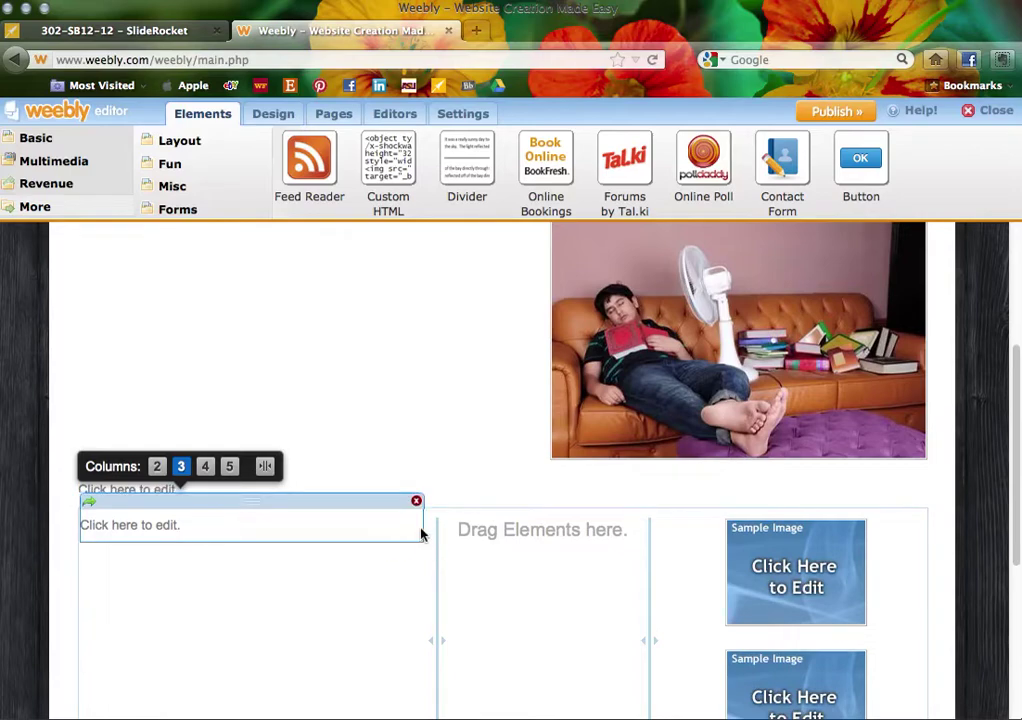
click(282, 117)
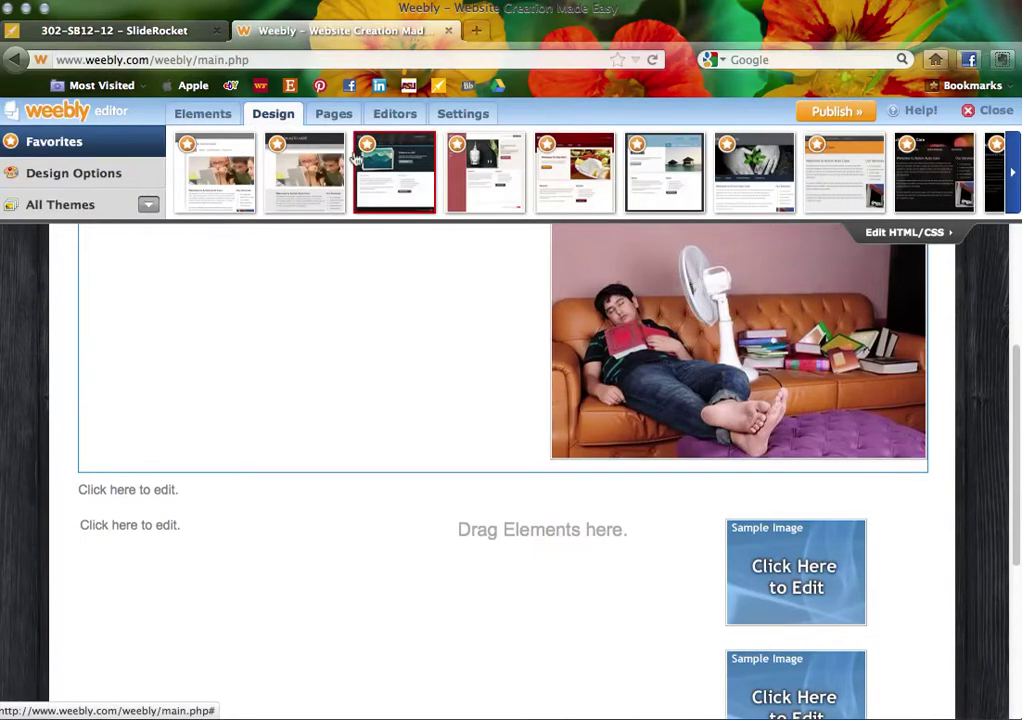
- Preview the red food-style theme, the next design, and the orange-header theme on the site
scroll(424, 430, down, 2)
scroll(424, 430, up, 5)
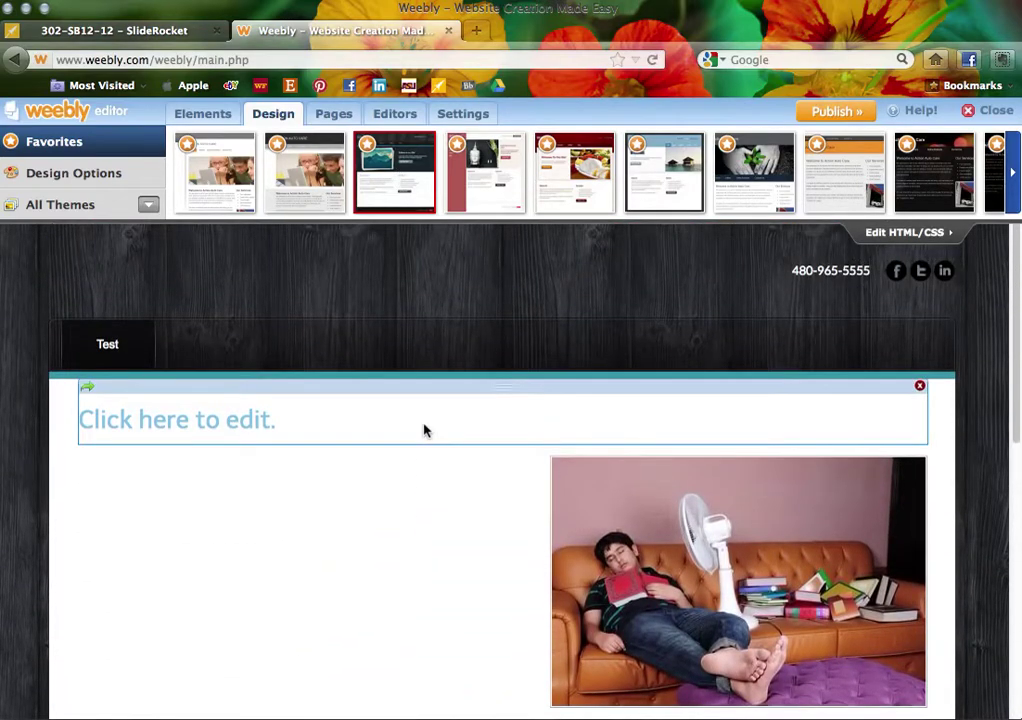
click(563, 200)
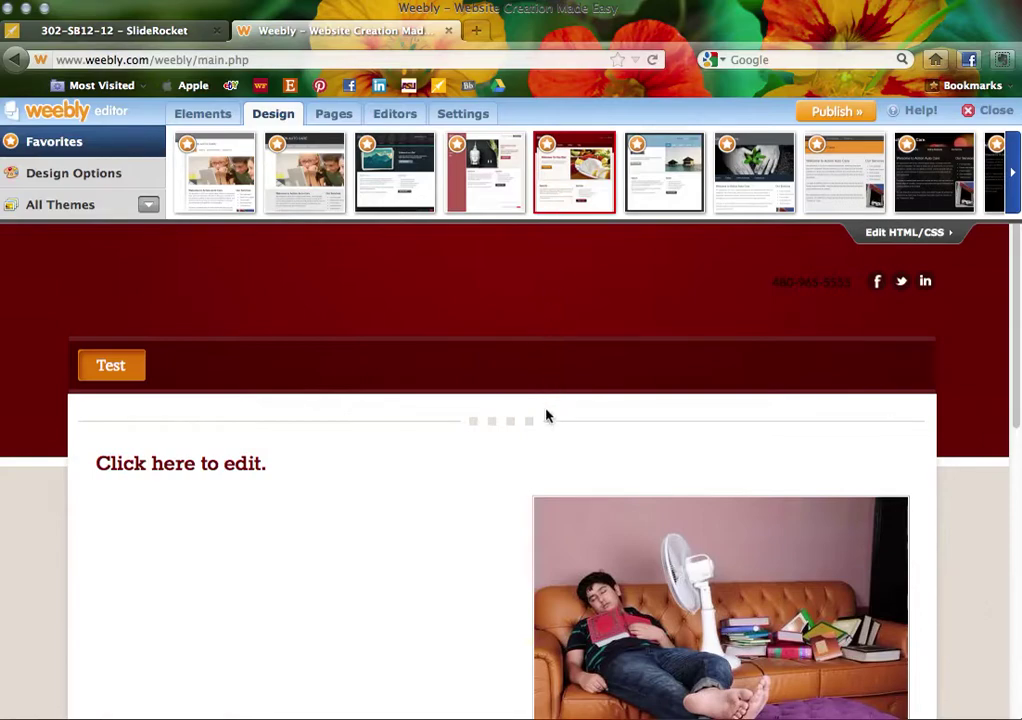
scroll(449, 445, down, 5)
scroll(447, 445, up, 1)
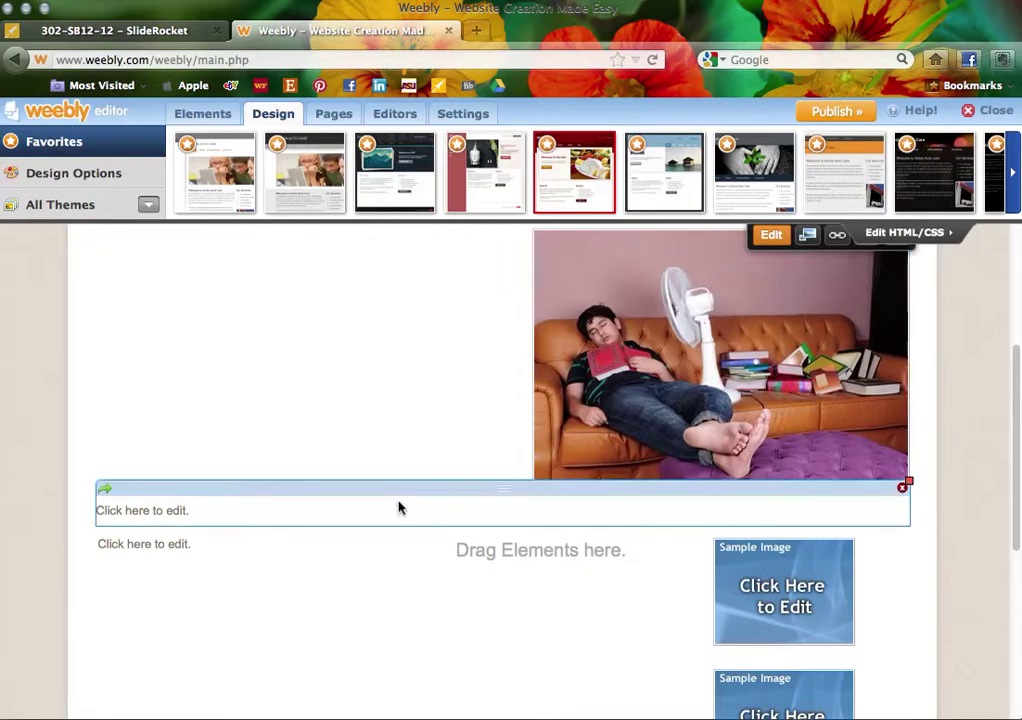
scroll(483, 365, up, 1)
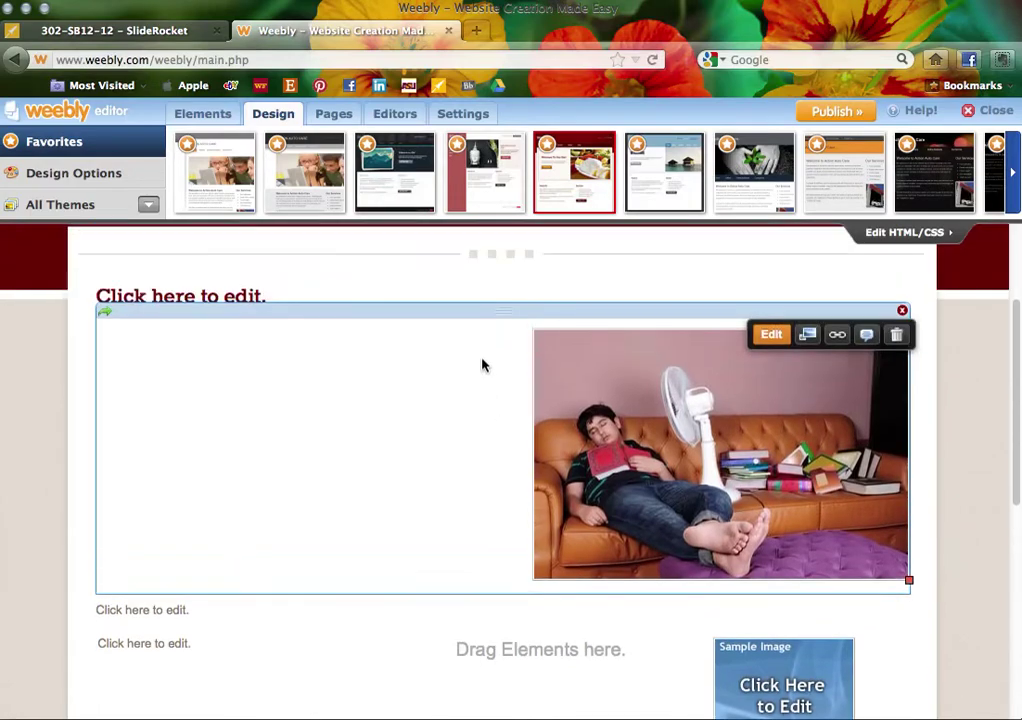
click(664, 172)
click(817, 182)
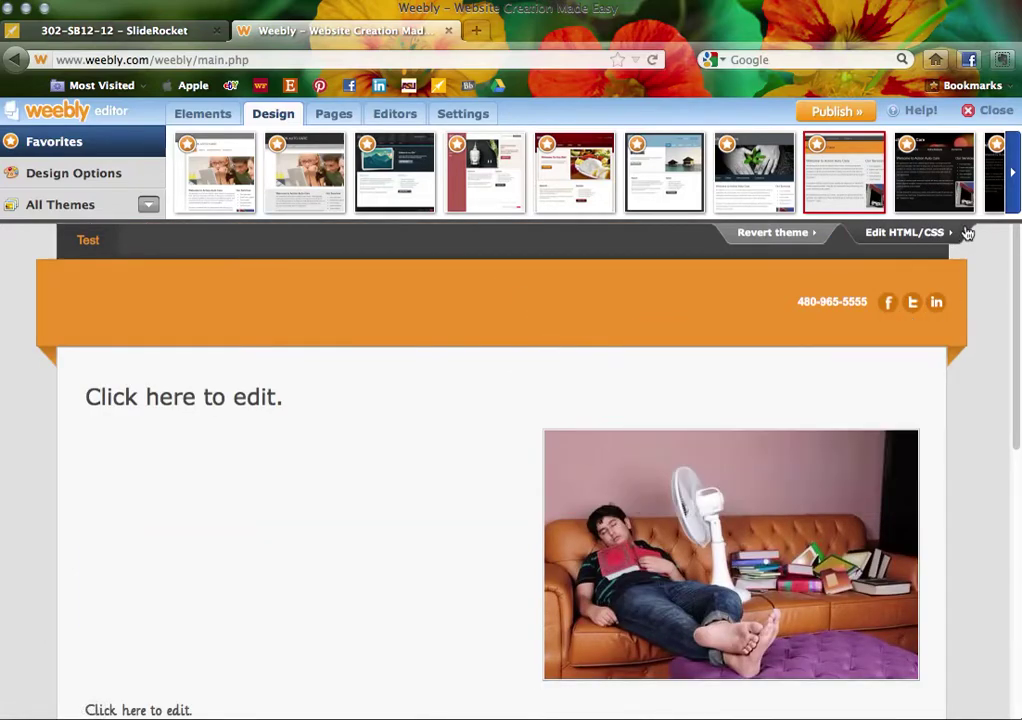
- Page through the theme carousel and apply the dark teal theme
click(1012, 175)
click(1013, 178)
click(1013, 178)
click(1013, 178)
mouse_move(843, 208)
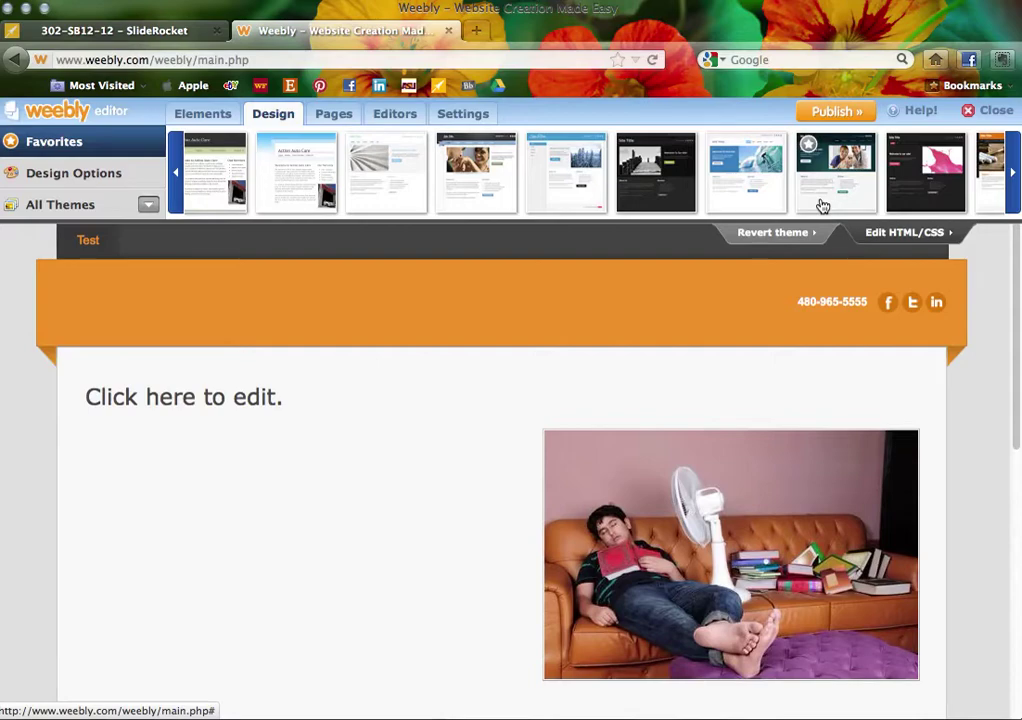
click(822, 206)
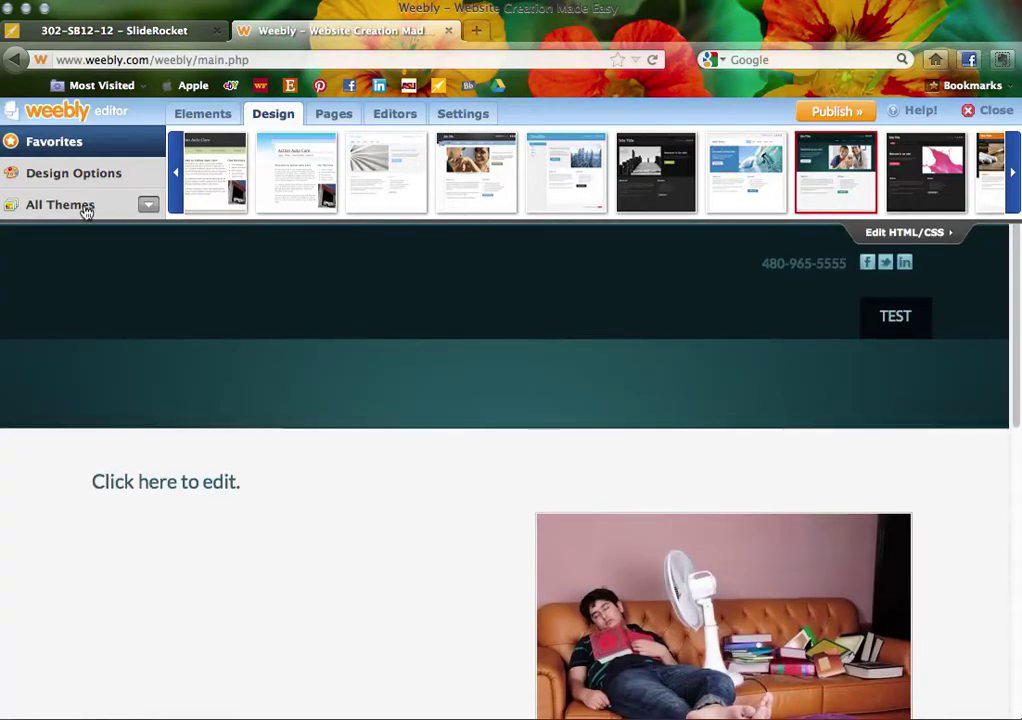
- Set the Paragraph Title style to the Angelina font at 40px, after briefly trying Droid Serif
click(55, 174)
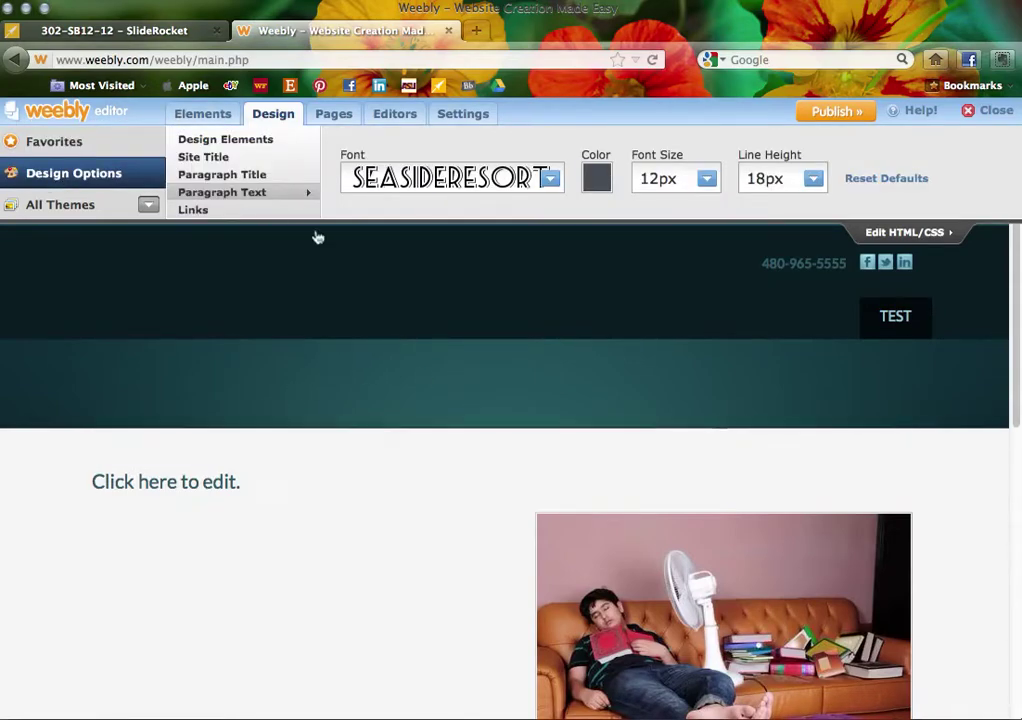
click(247, 174)
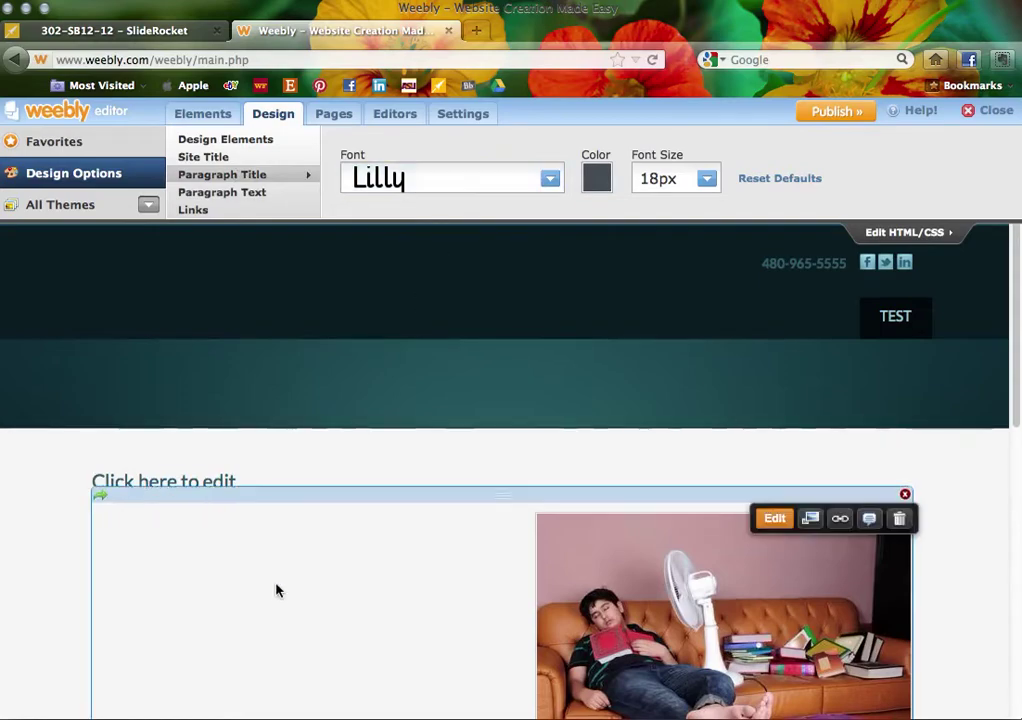
scroll(276, 591, down, 3)
scroll(278, 591, up, 3)
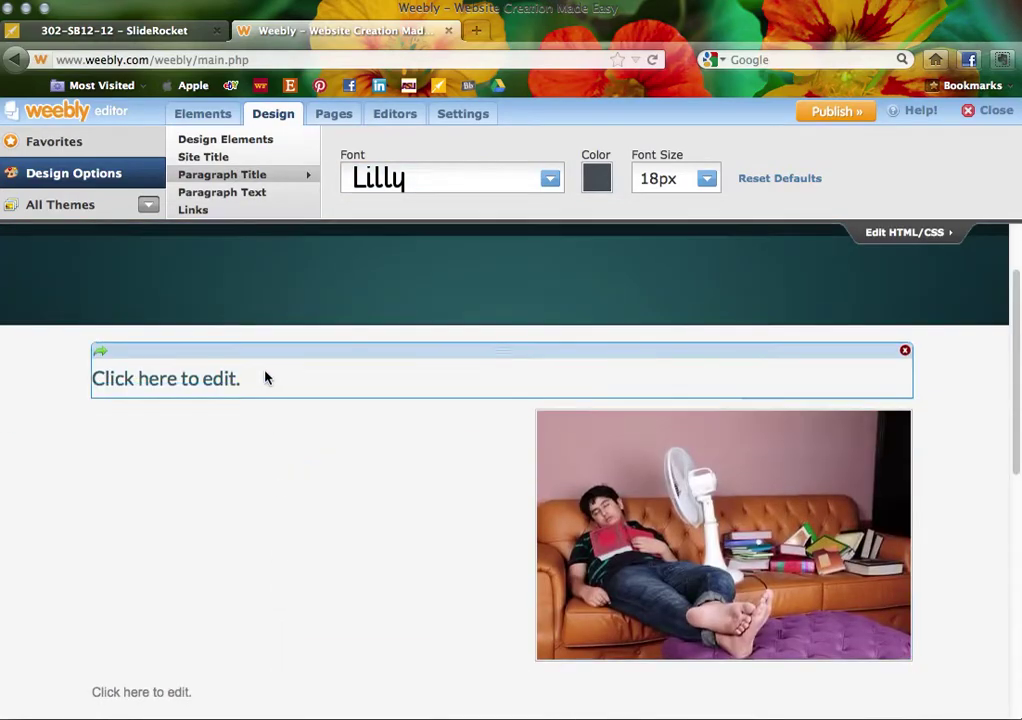
click(242, 388)
click(410, 182)
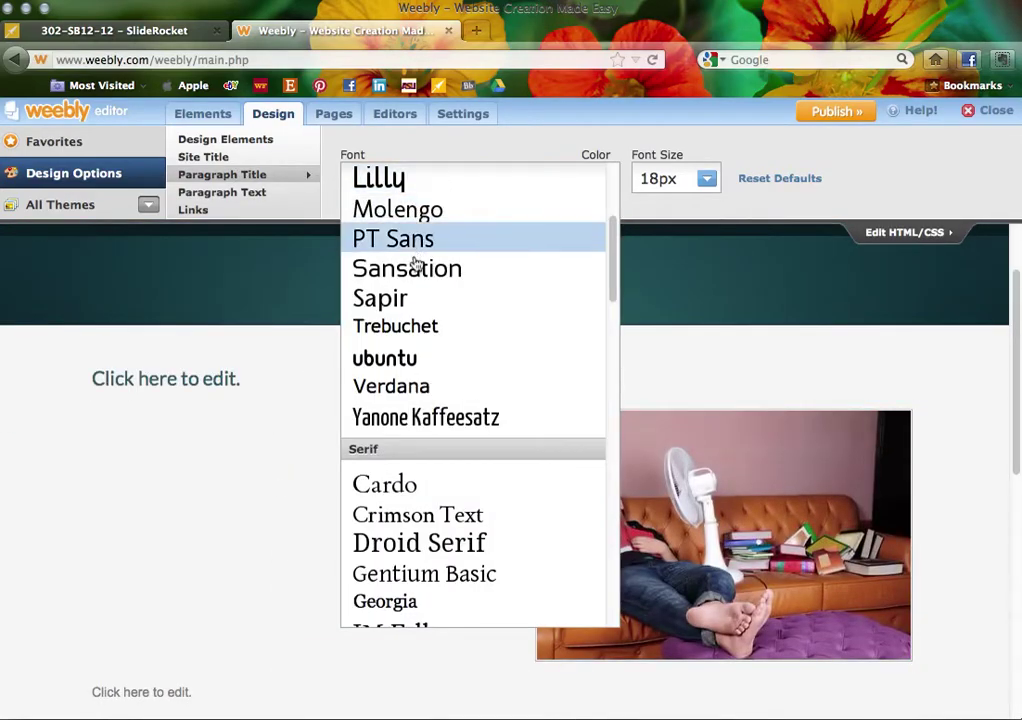
click(420, 542)
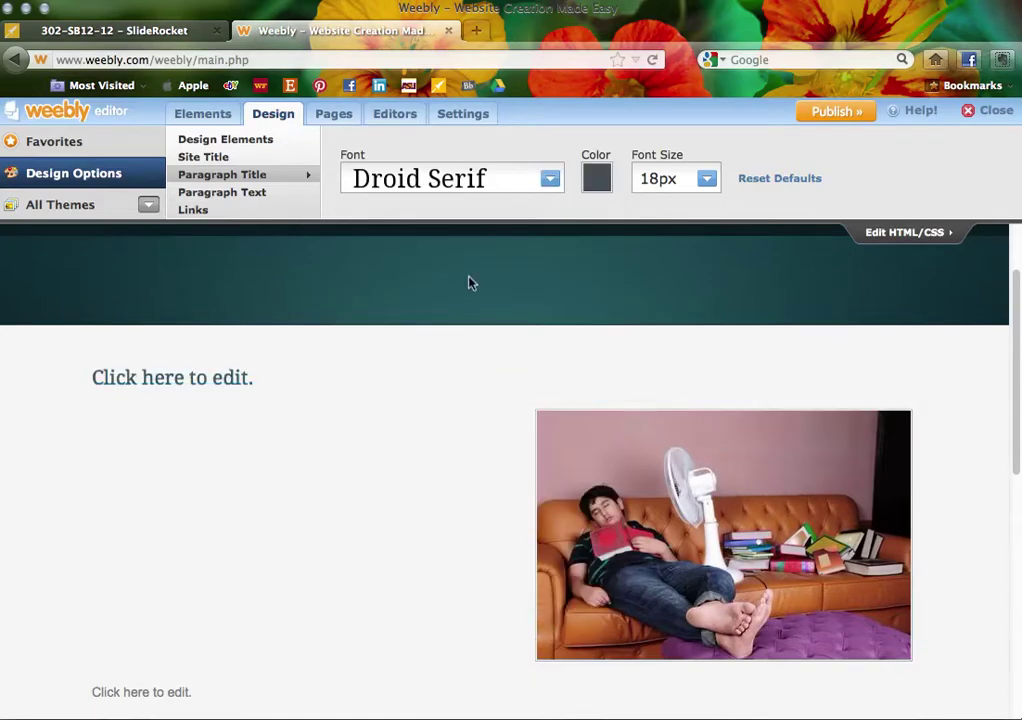
click(484, 180)
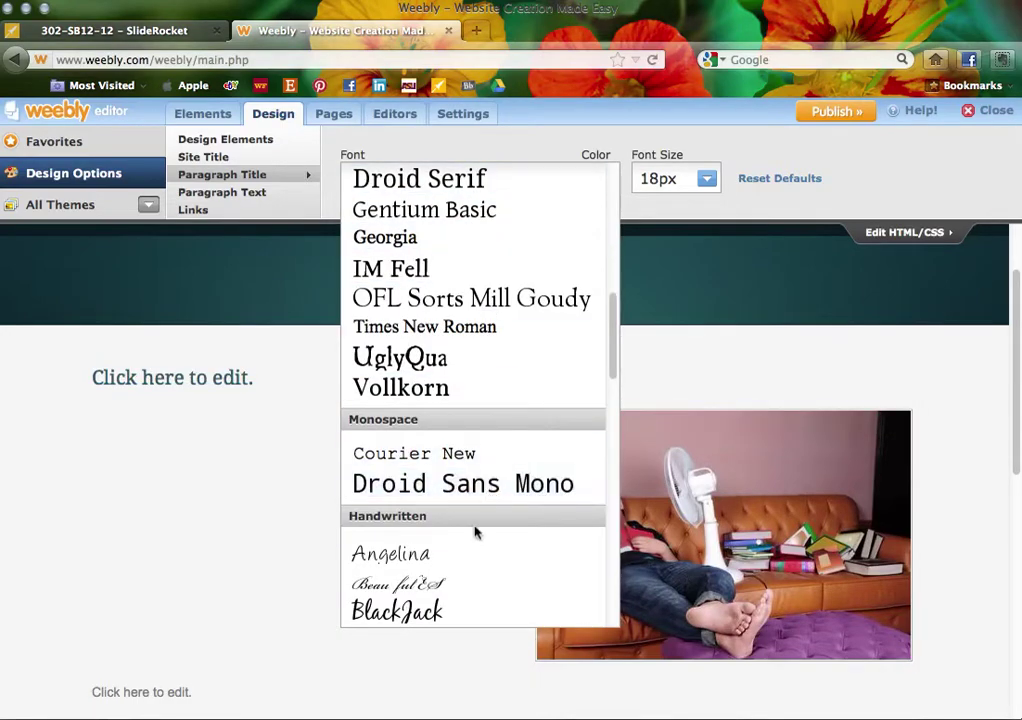
click(471, 564)
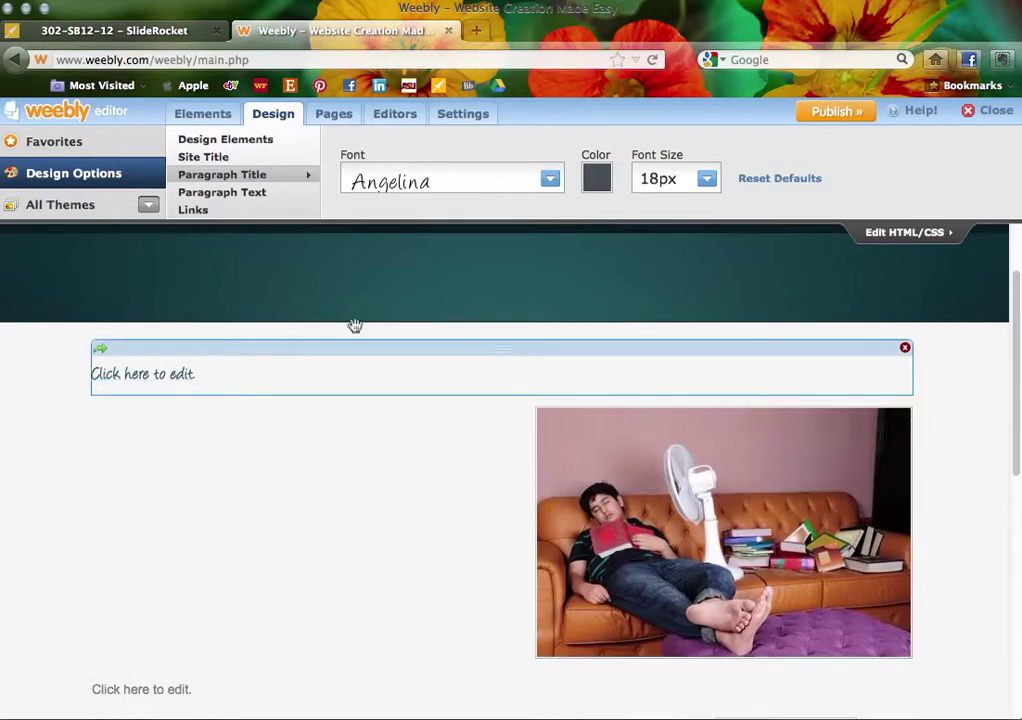
click(661, 190)
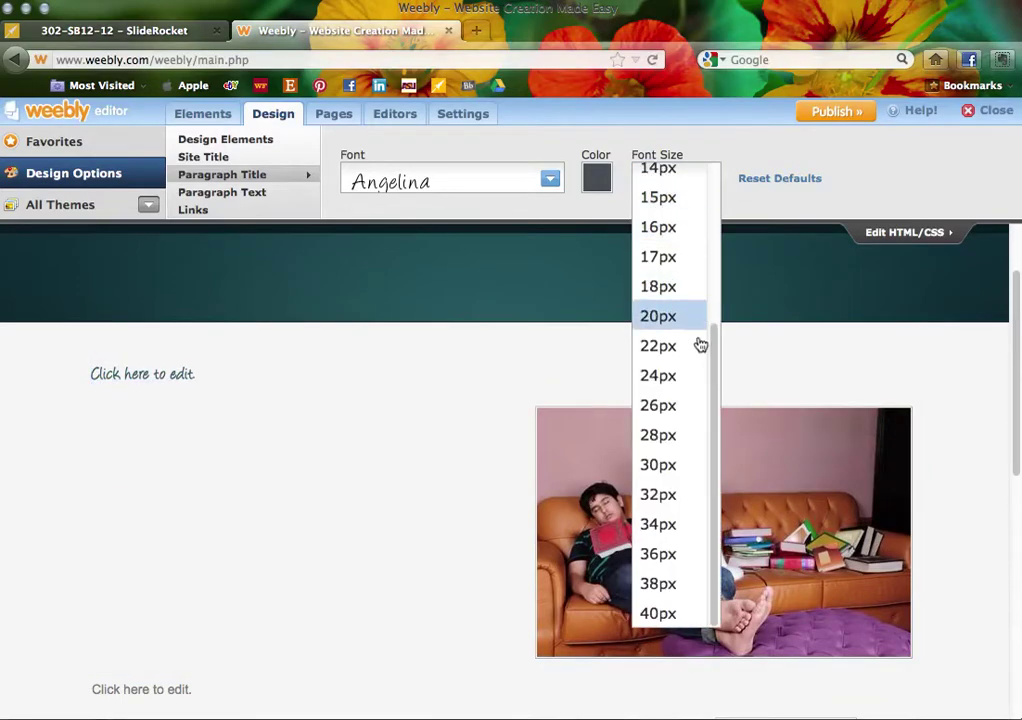
click(662, 612)
click(196, 388)
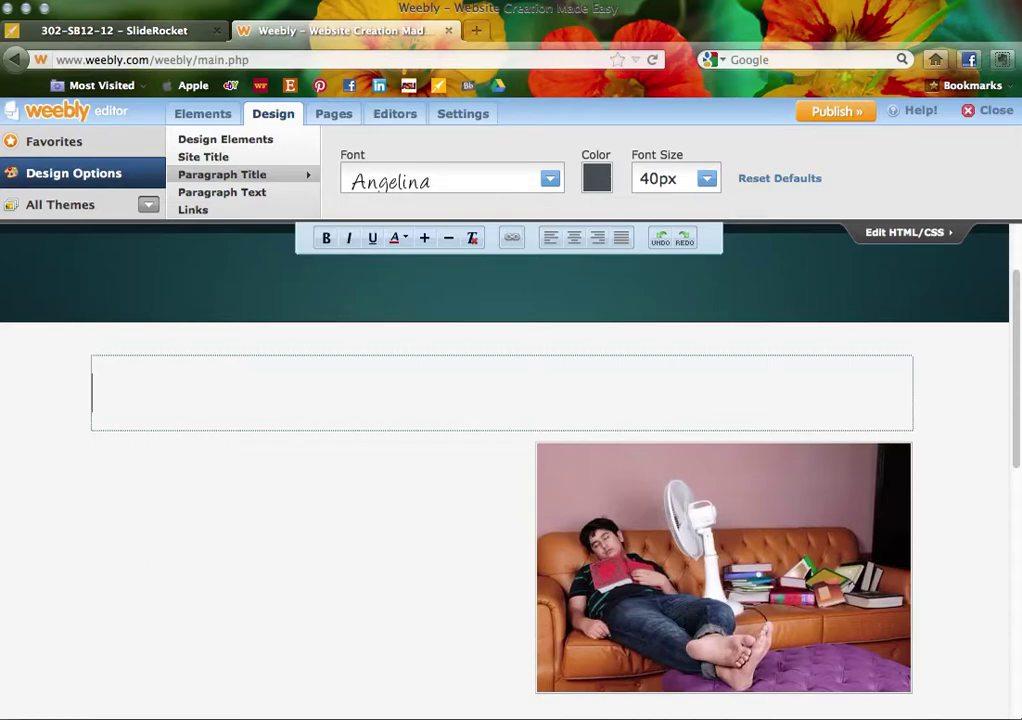
- Set the Paragraph Text font to Arial in Design Options
click(207, 199)
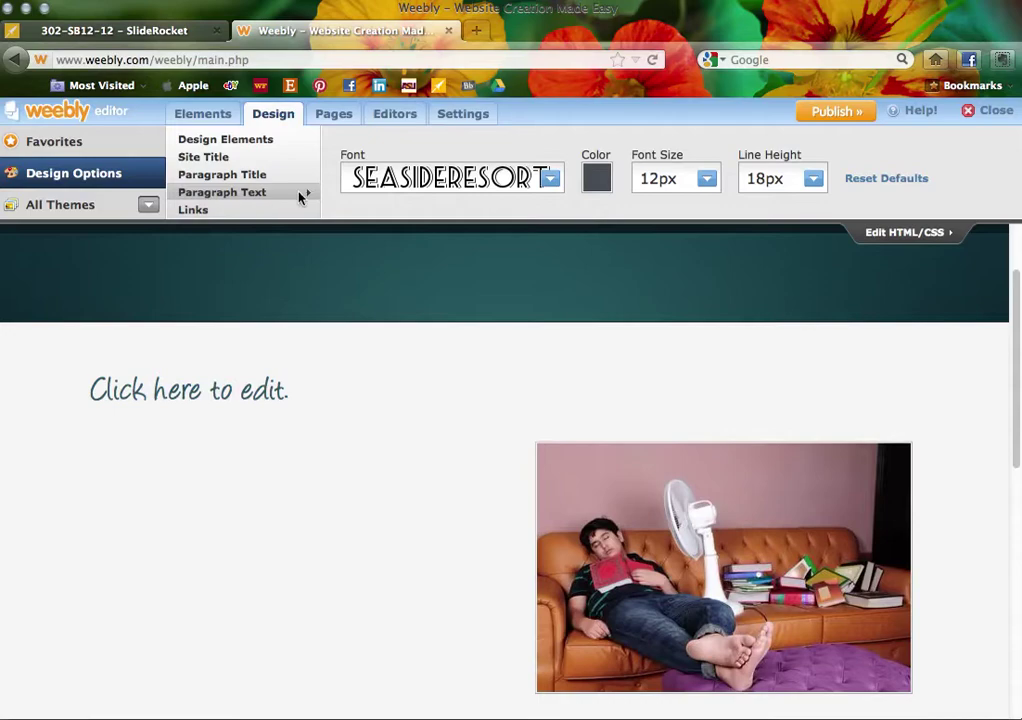
click(450, 178)
scroll(420, 252, up, 10)
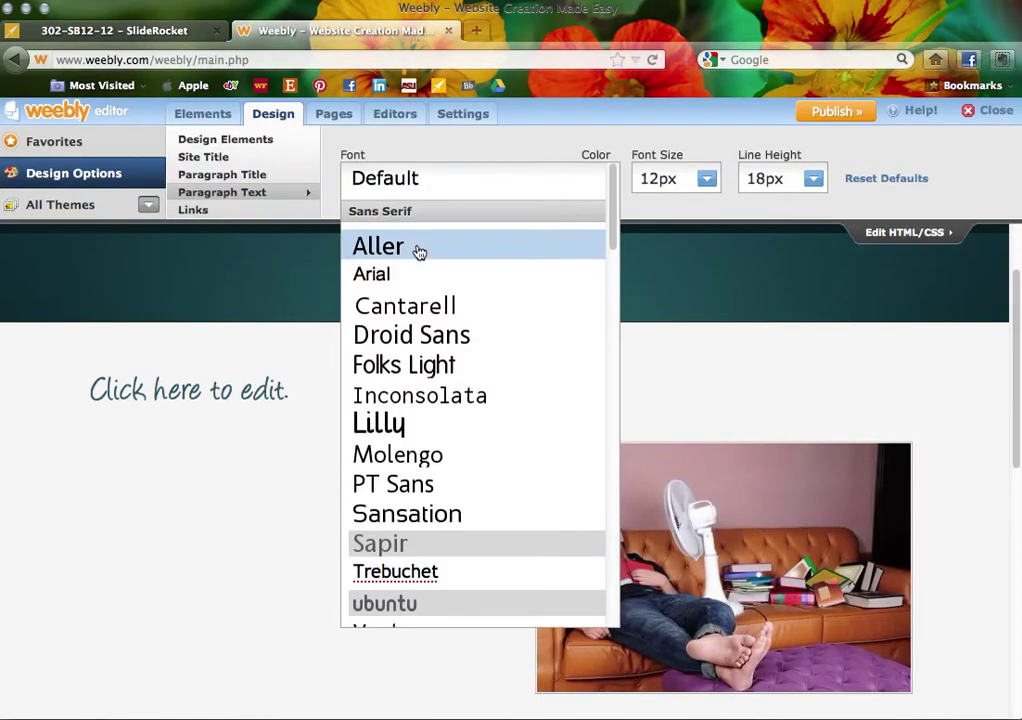
scroll(400, 412, down, 1)
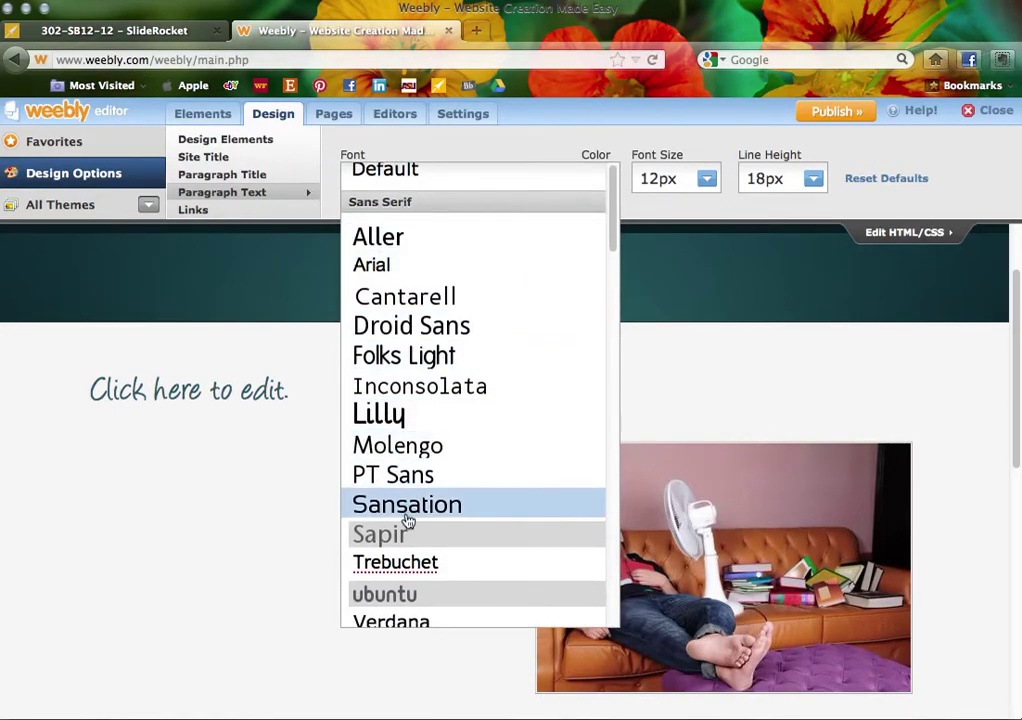
click(407, 279)
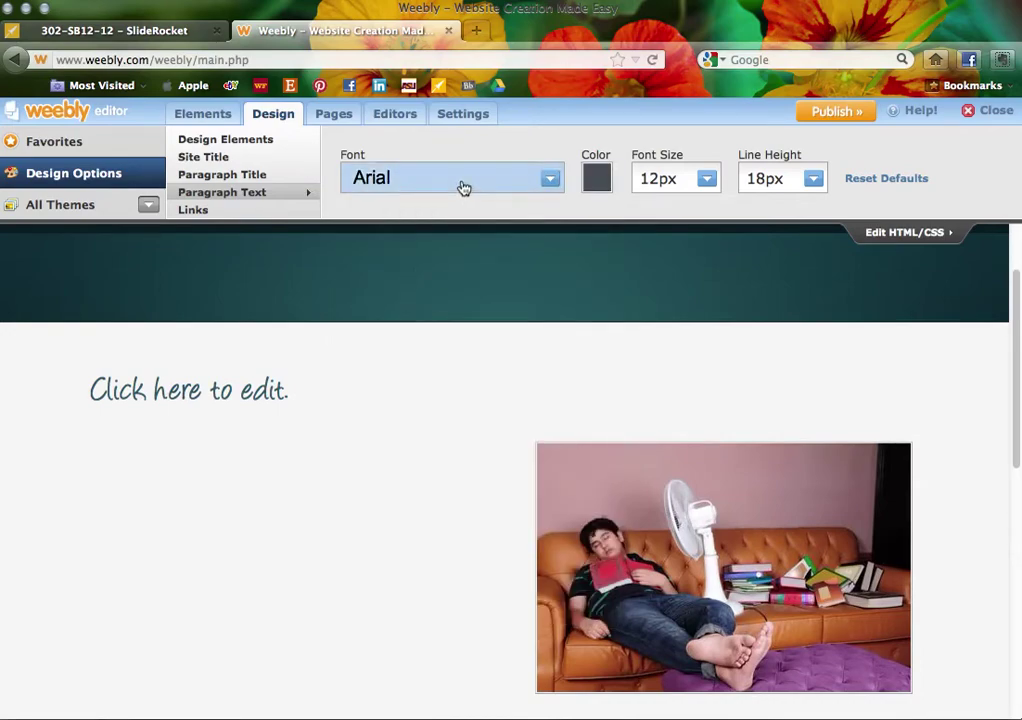
- Browse the other paragraph text fonts, then view the Links colour settings
click(420, 194)
scroll(443, 446, down, 2)
scroll(443, 446, down, 4)
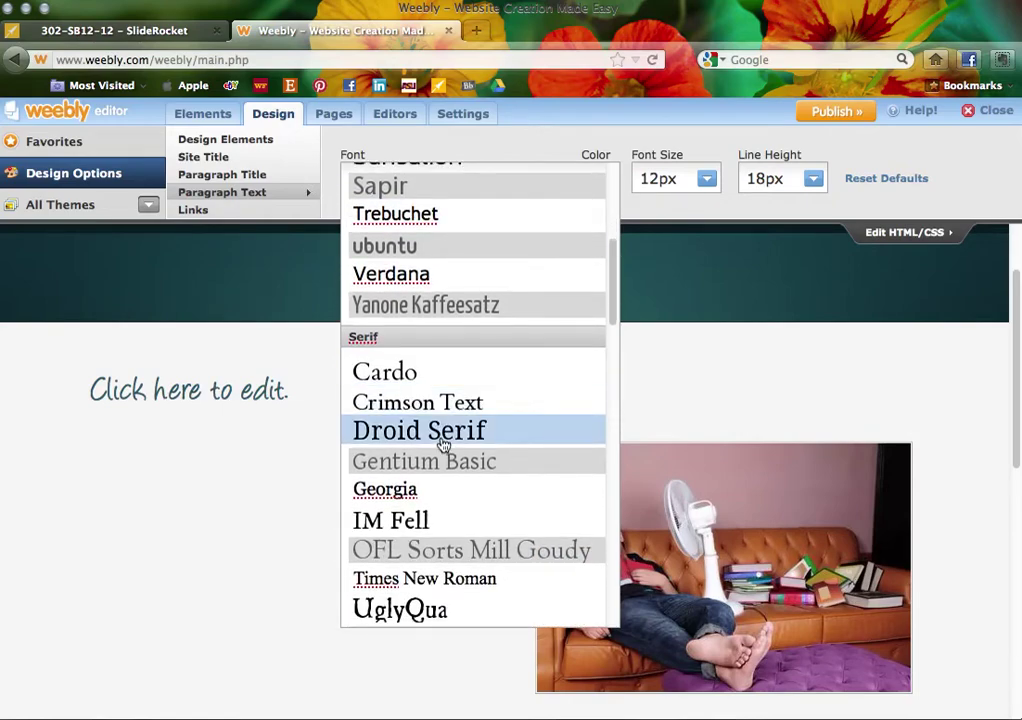
scroll(497, 440, down, 8)
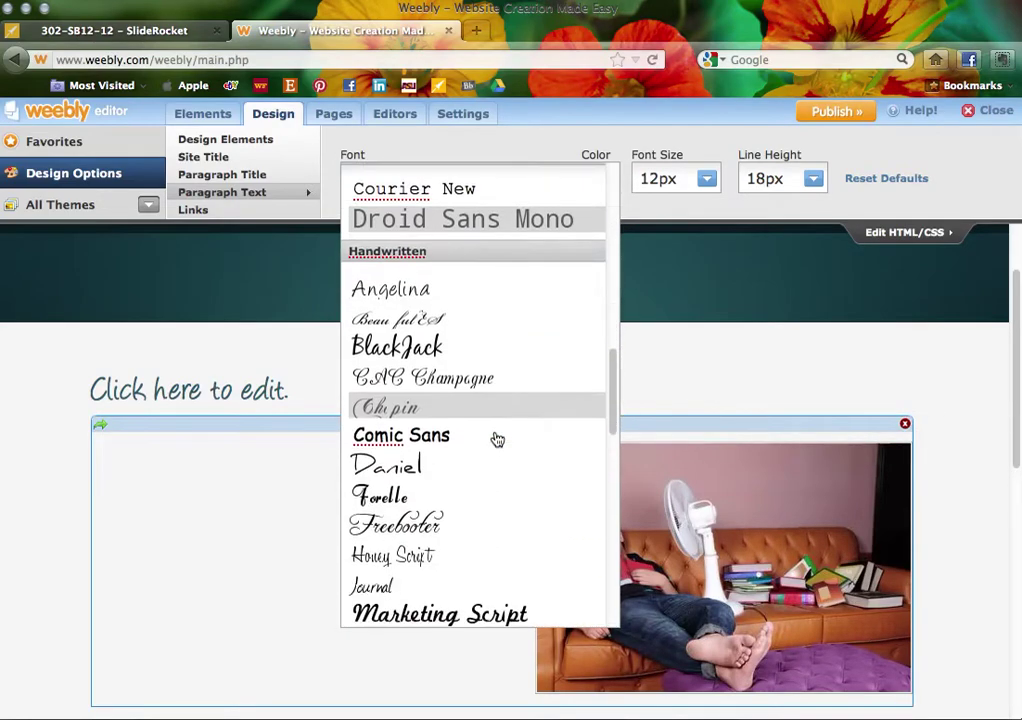
scroll(497, 440, down, 8)
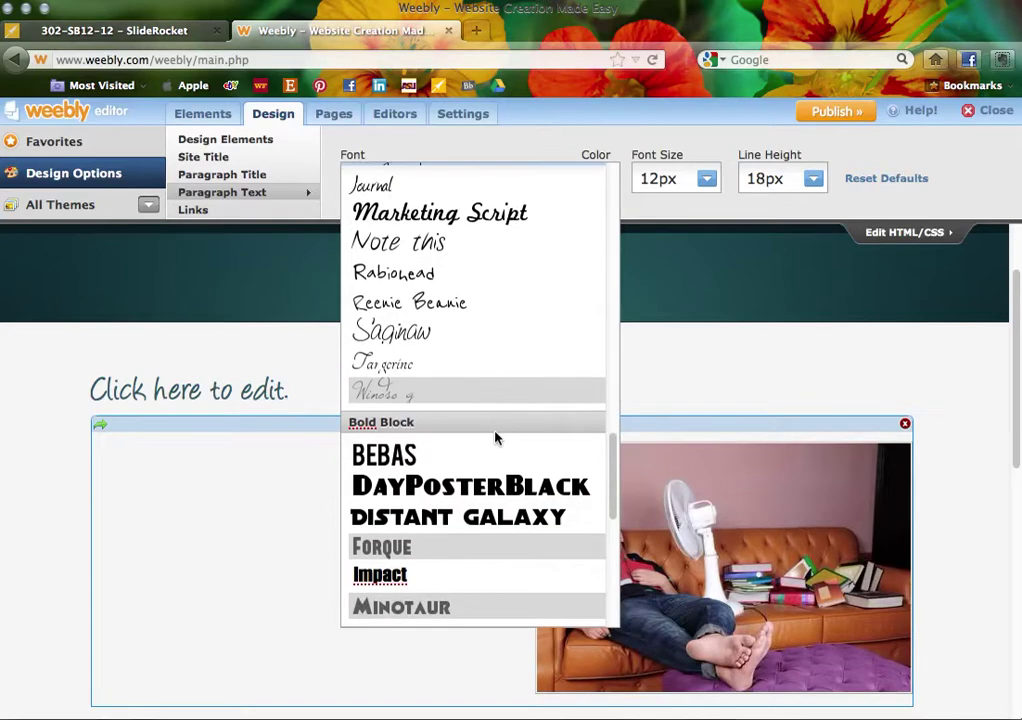
scroll(495, 437, down, 8)
scroll(497, 472, up, 2)
scroll(478, 398, up, 15)
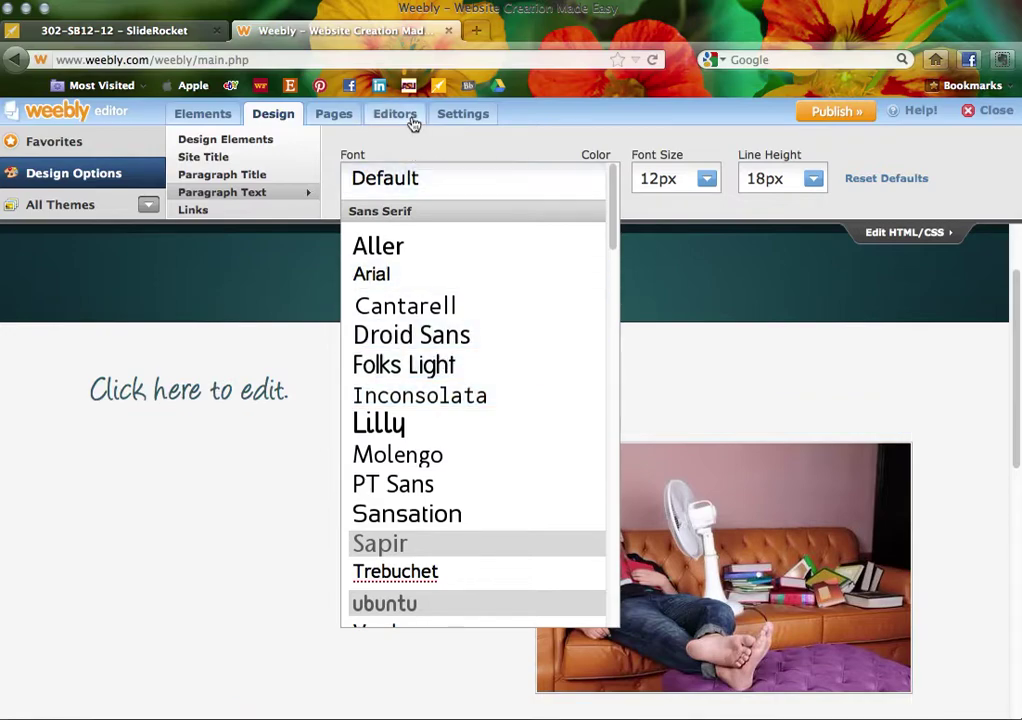
click(196, 211)
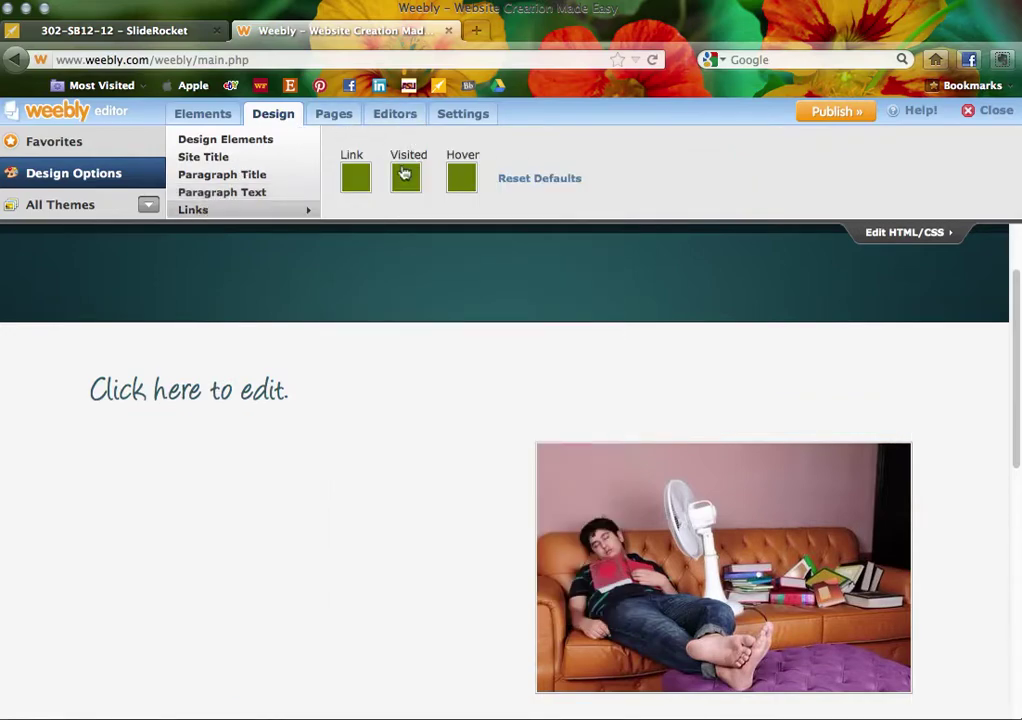
- Apply the header-banner layout to the Test page, keeping the vet-and-dog photo as the banner
click(327, 115)
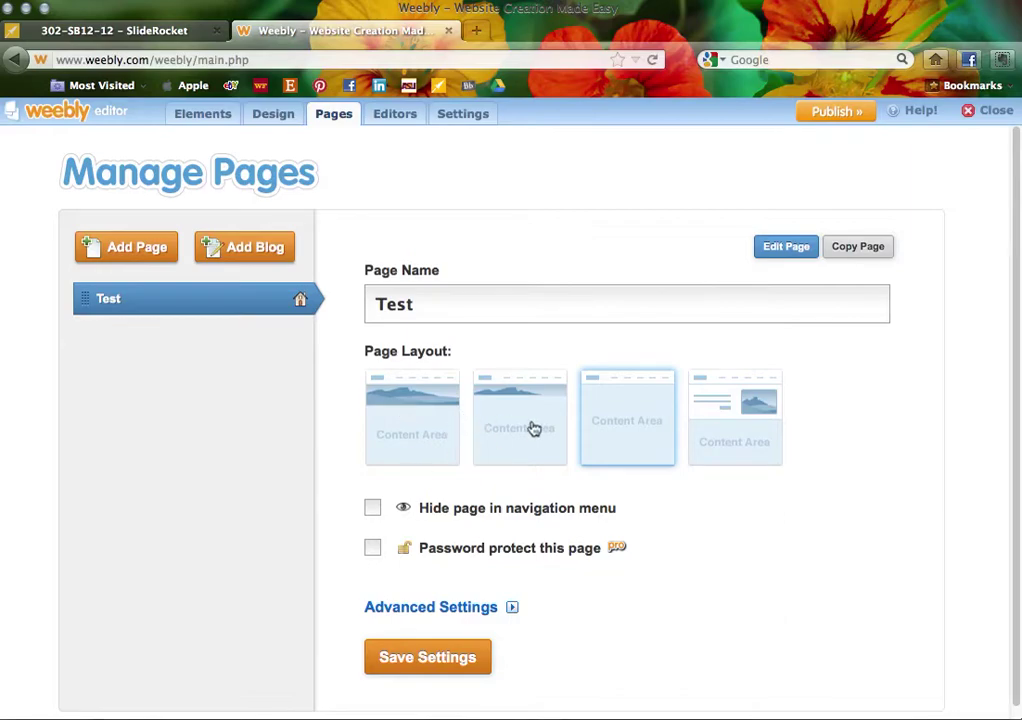
click(425, 442)
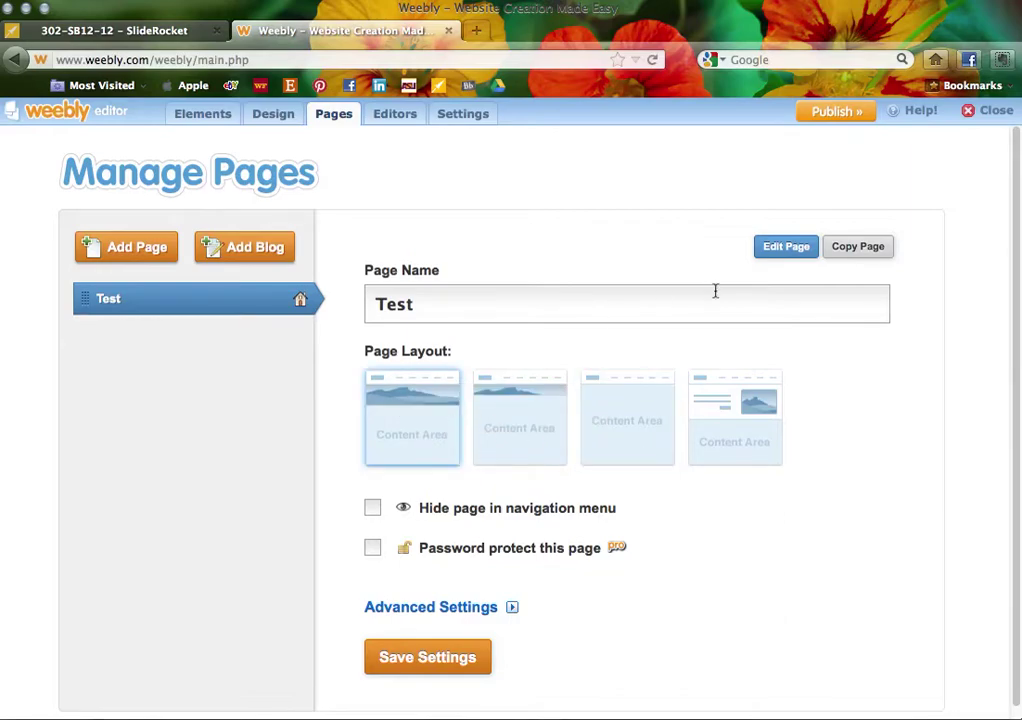
click(790, 252)
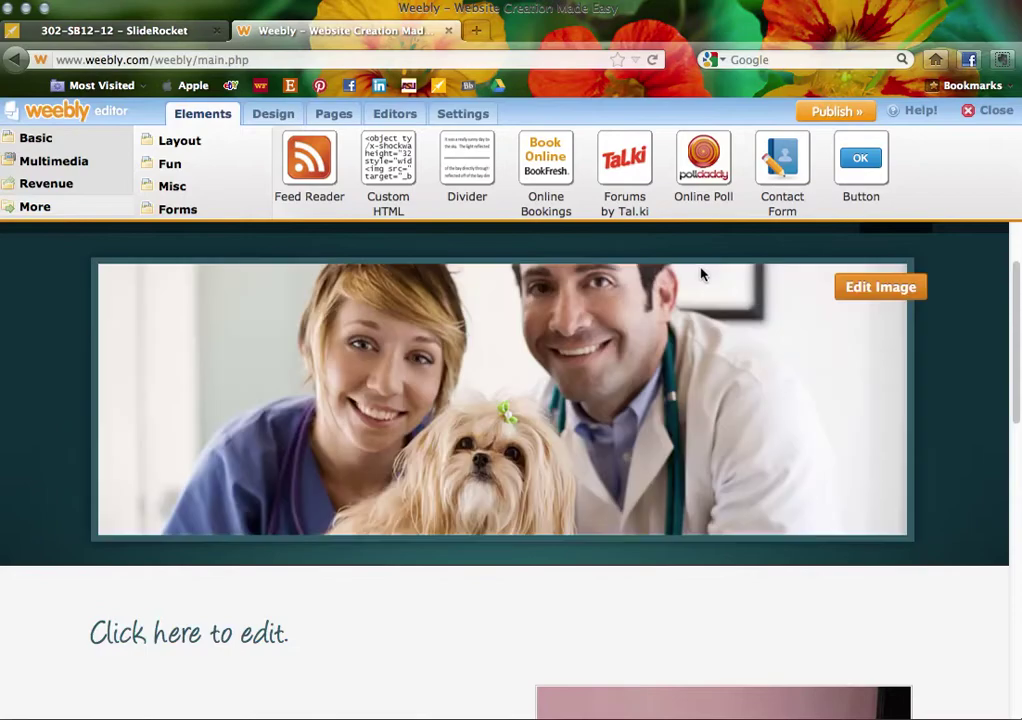
click(831, 290)
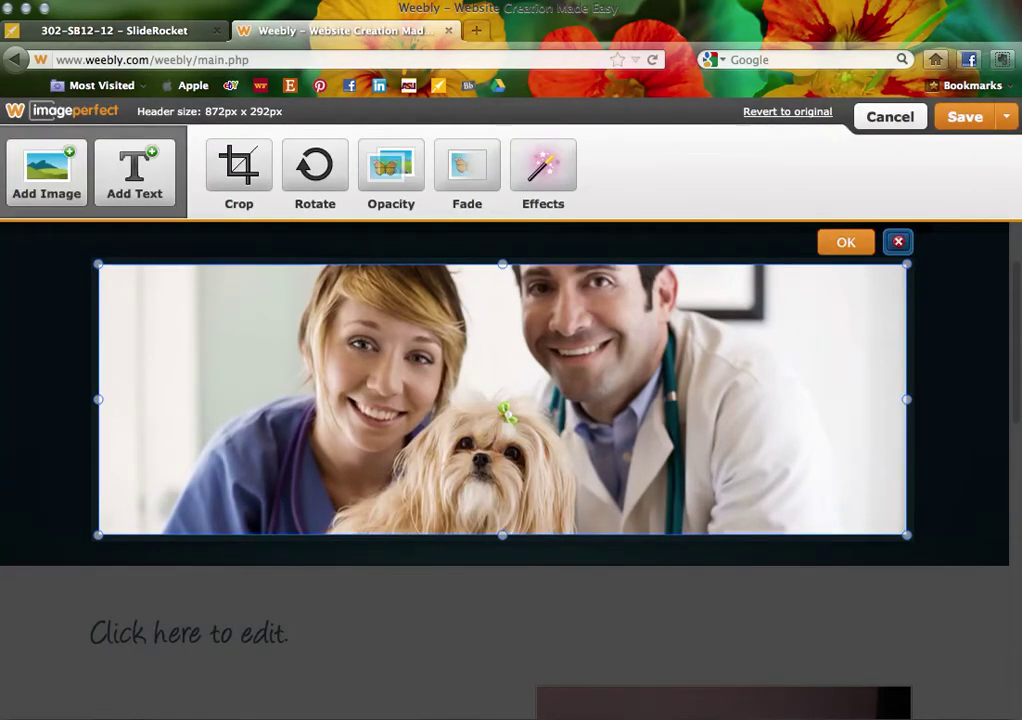
click(902, 246)
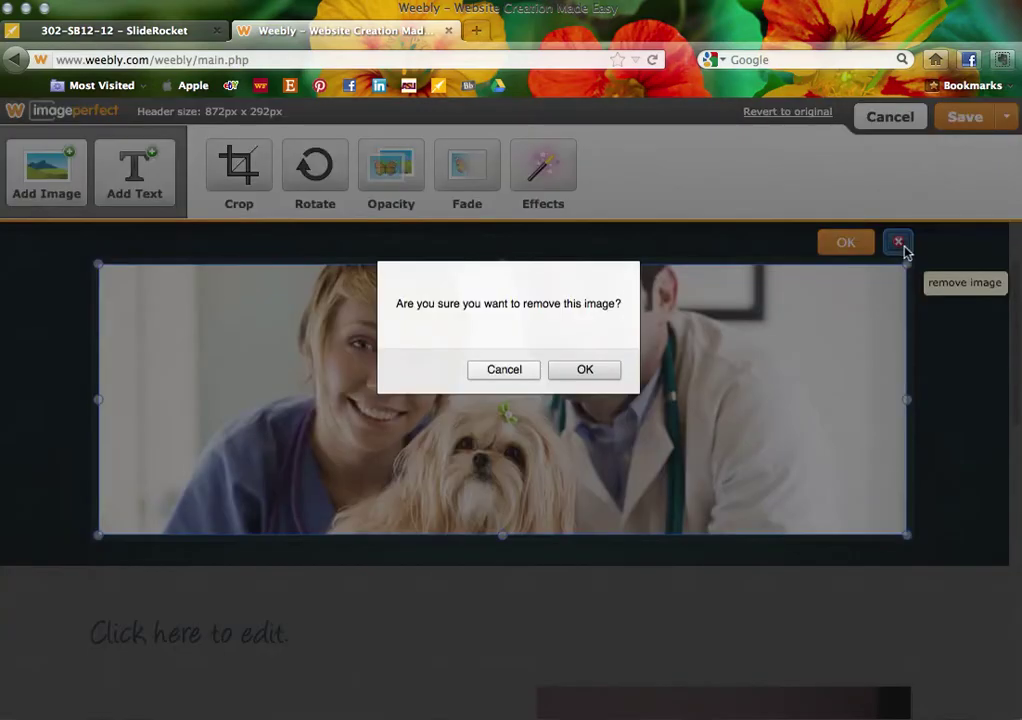
click(502, 370)
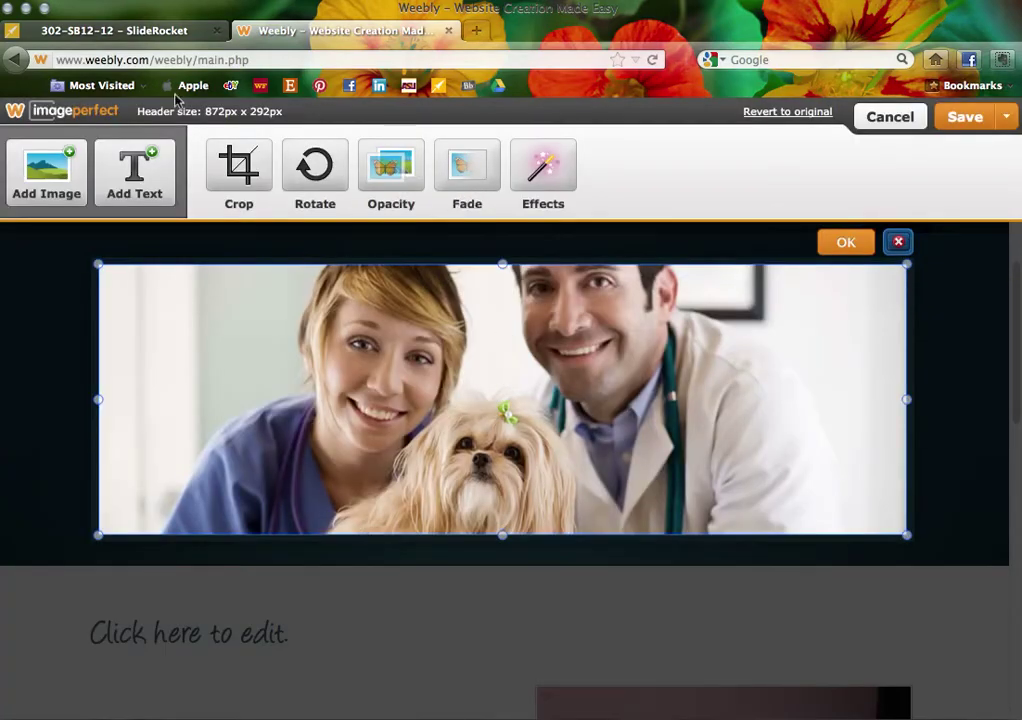
click(868, 116)
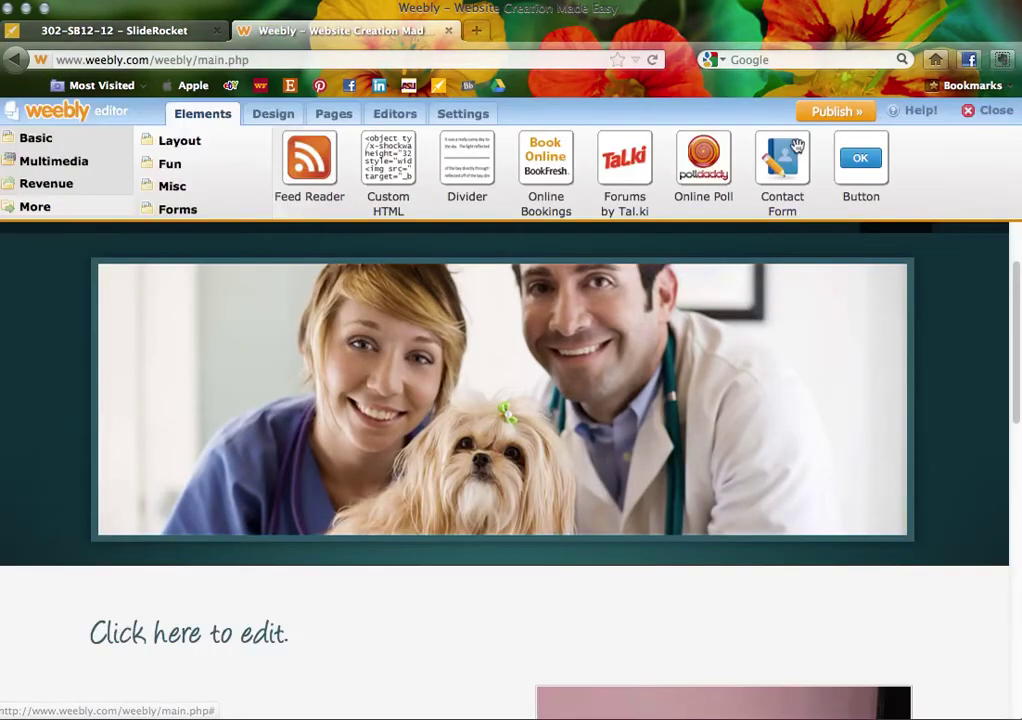
click(464, 116)
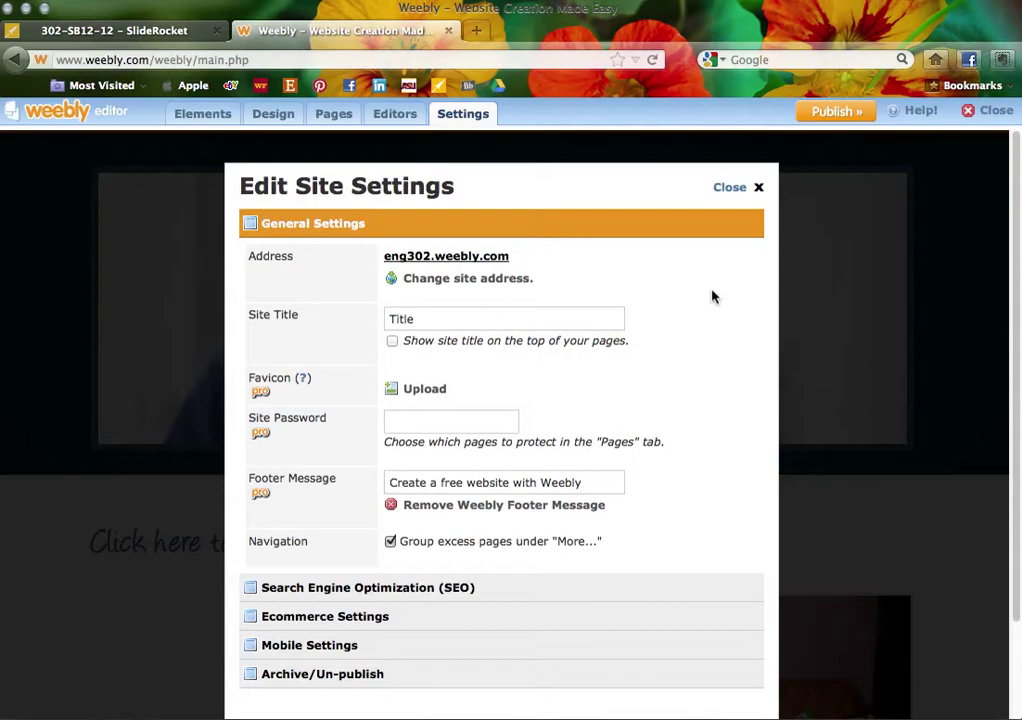
click(731, 189)
scroll(575, 488, down, 5)
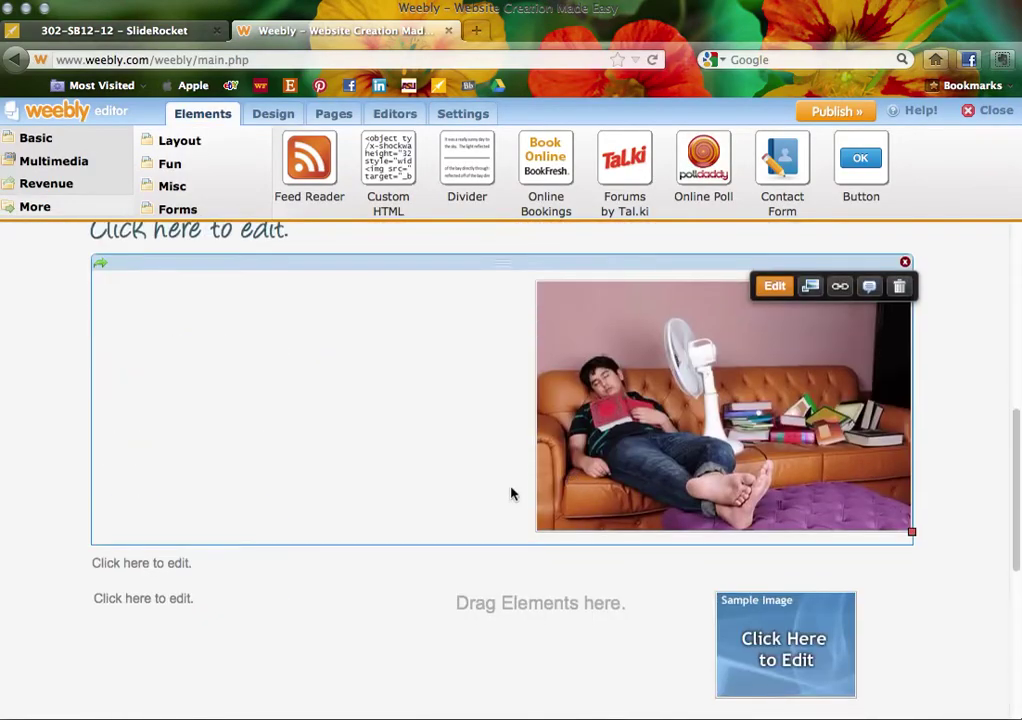
scroll(511, 493, up, 1)
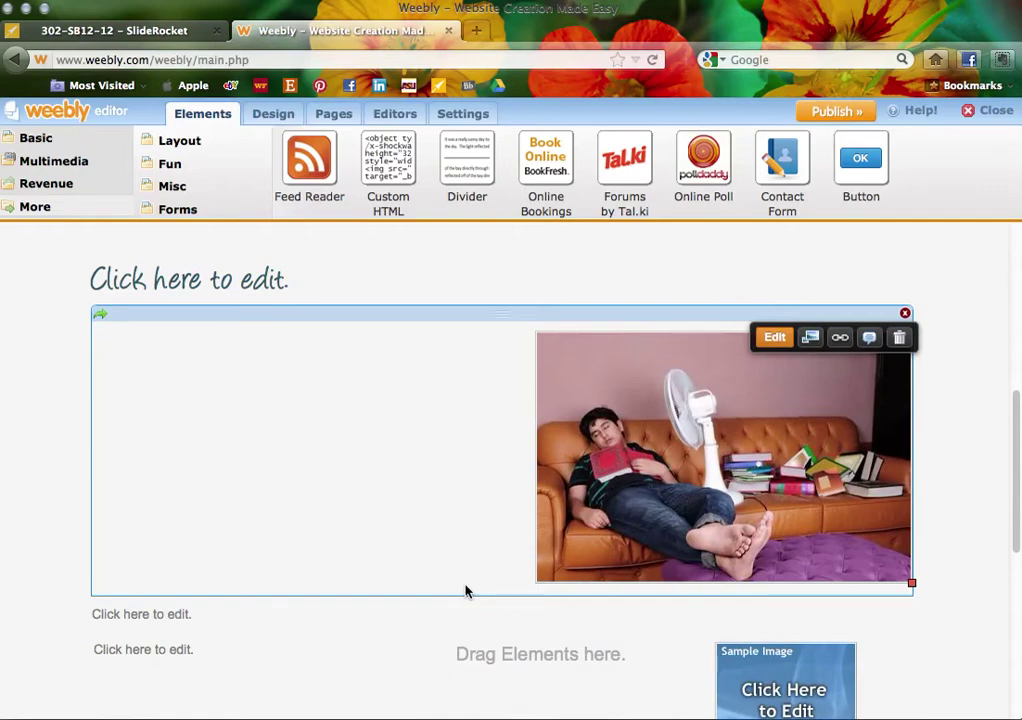
click(333, 114)
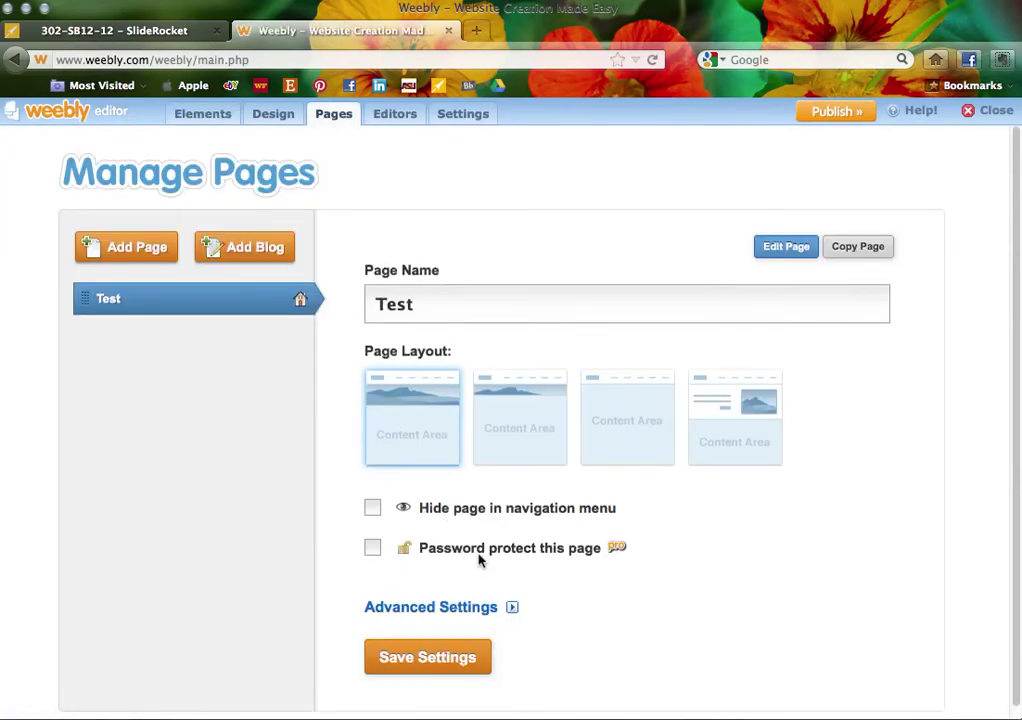
- Copy the Test page and name the copy 'Test 2'
click(886, 249)
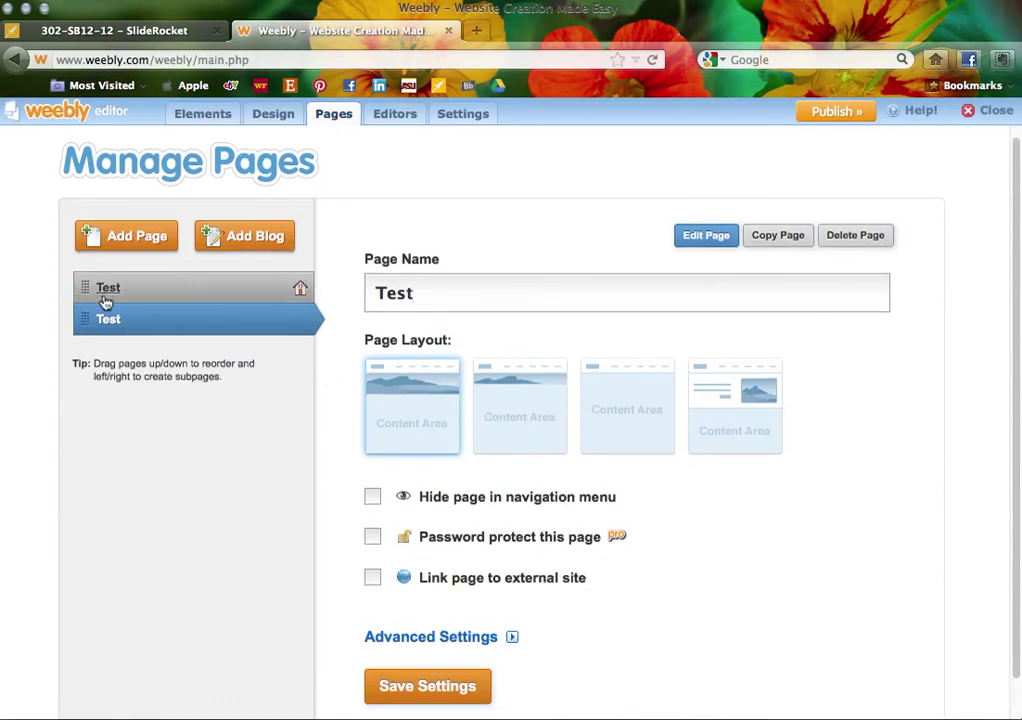
click(436, 302)
text(2)
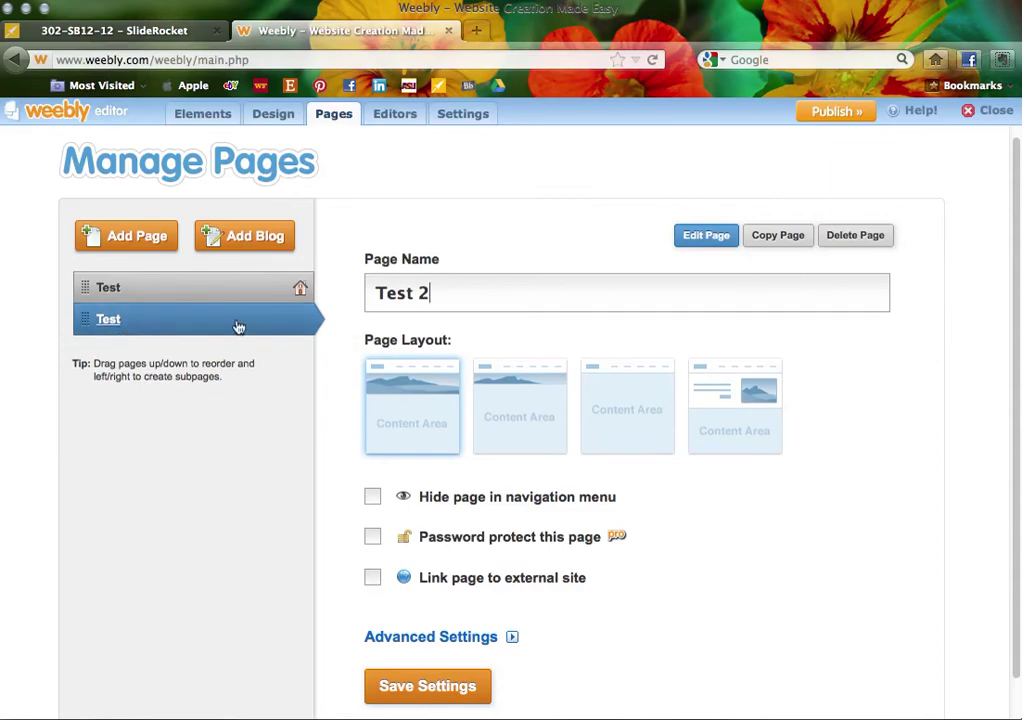
- Check both pages in the editor, then tick Hide page in navigation menu for Test 2
click(703, 237)
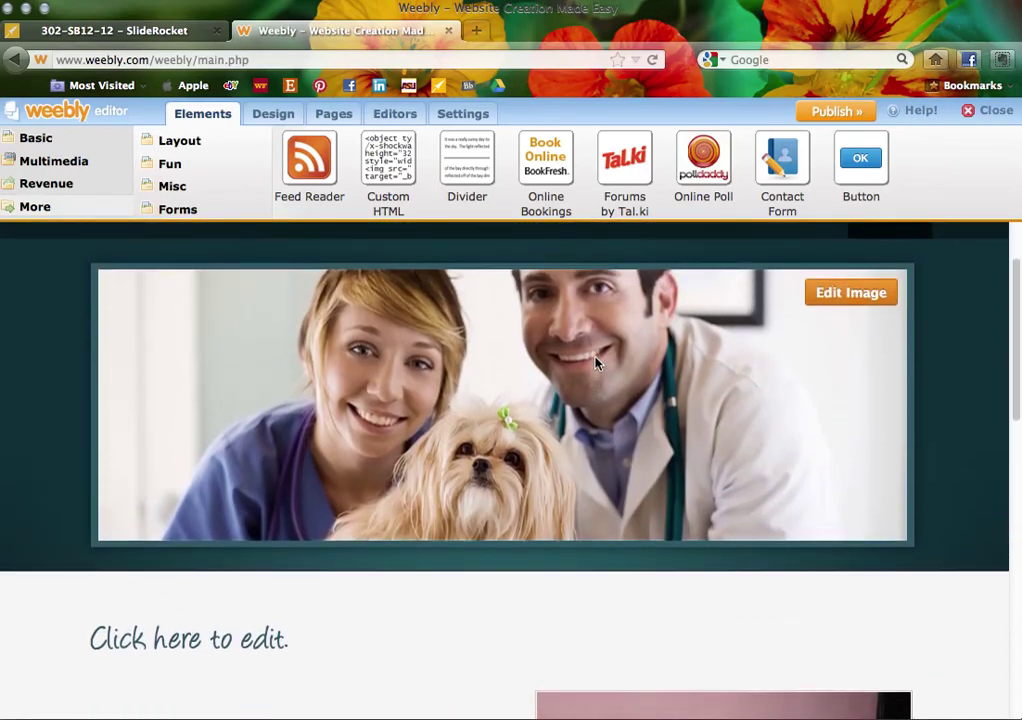
scroll(620, 360, up, 2)
click(805, 328)
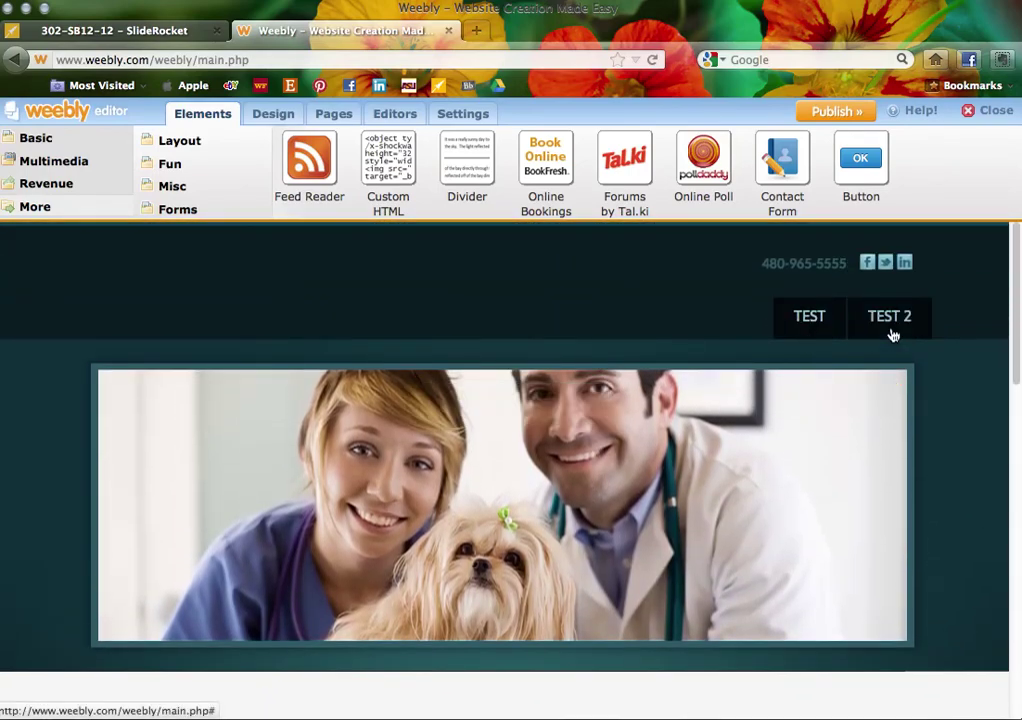
click(322, 120)
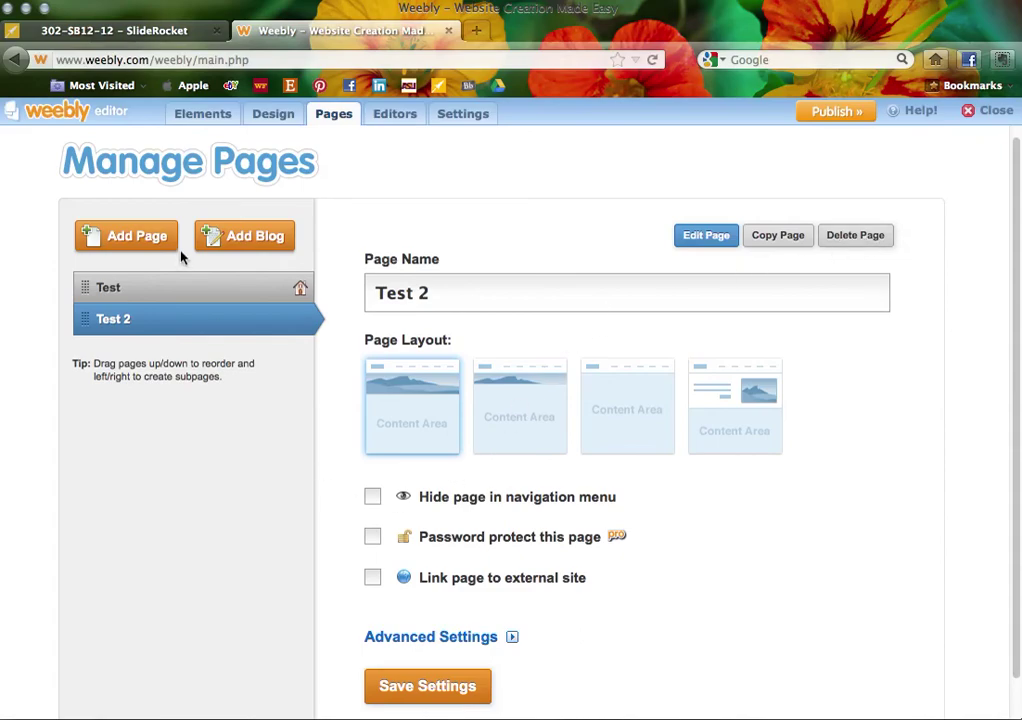
click(372, 496)
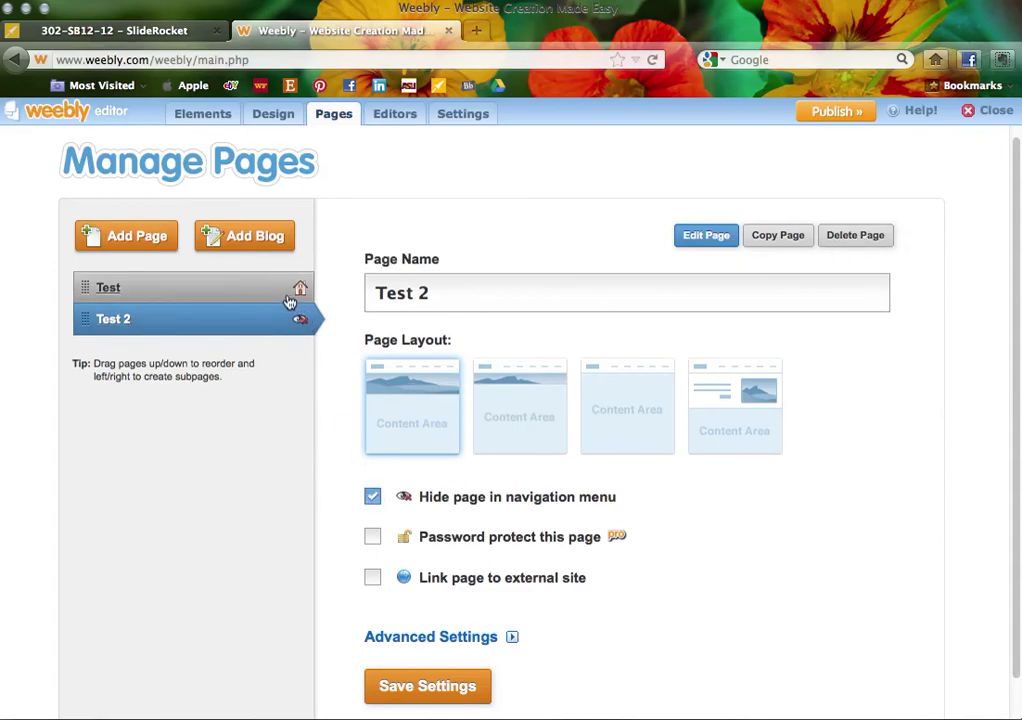
- Tick Hide page in navigation menu for Test, check it in the editor, and return to Pages
click(372, 496)
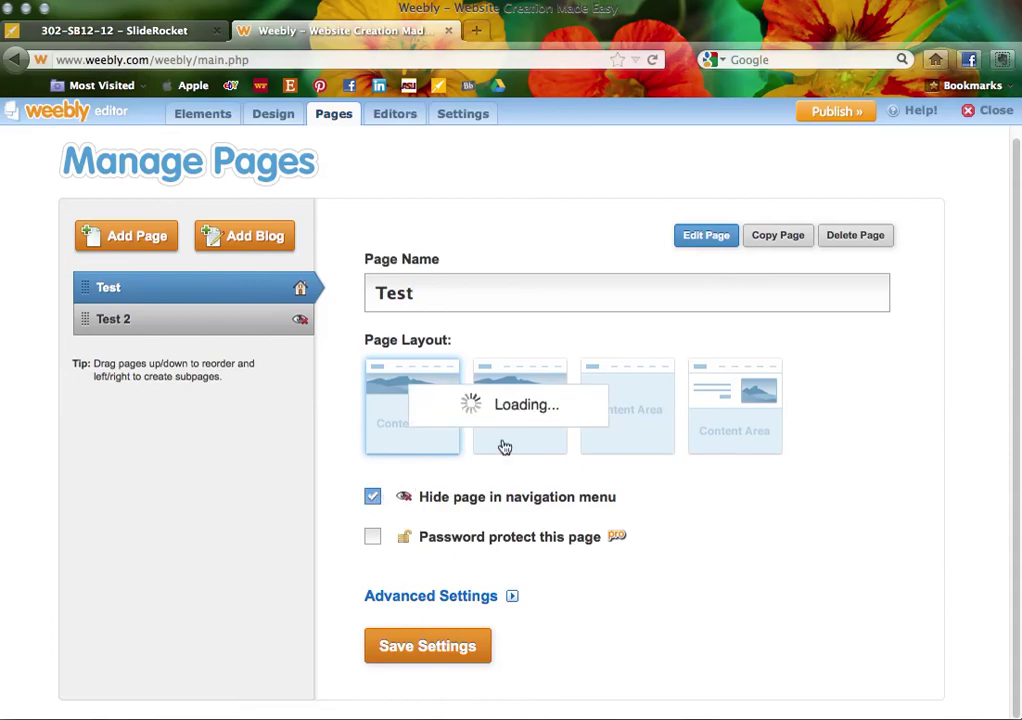
click(706, 236)
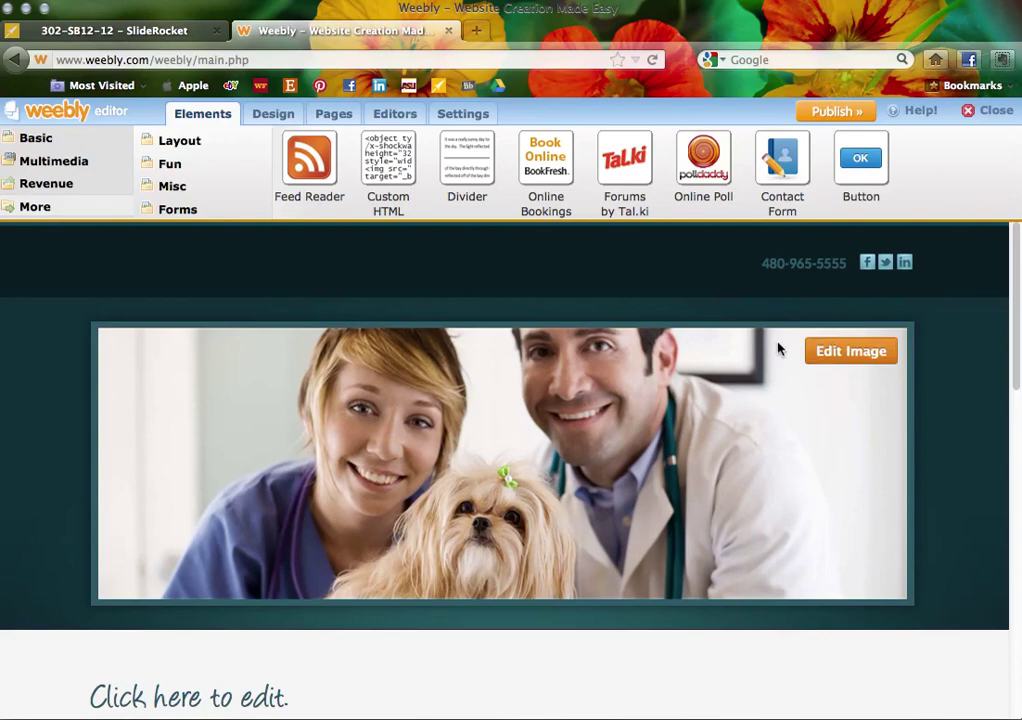
click(348, 125)
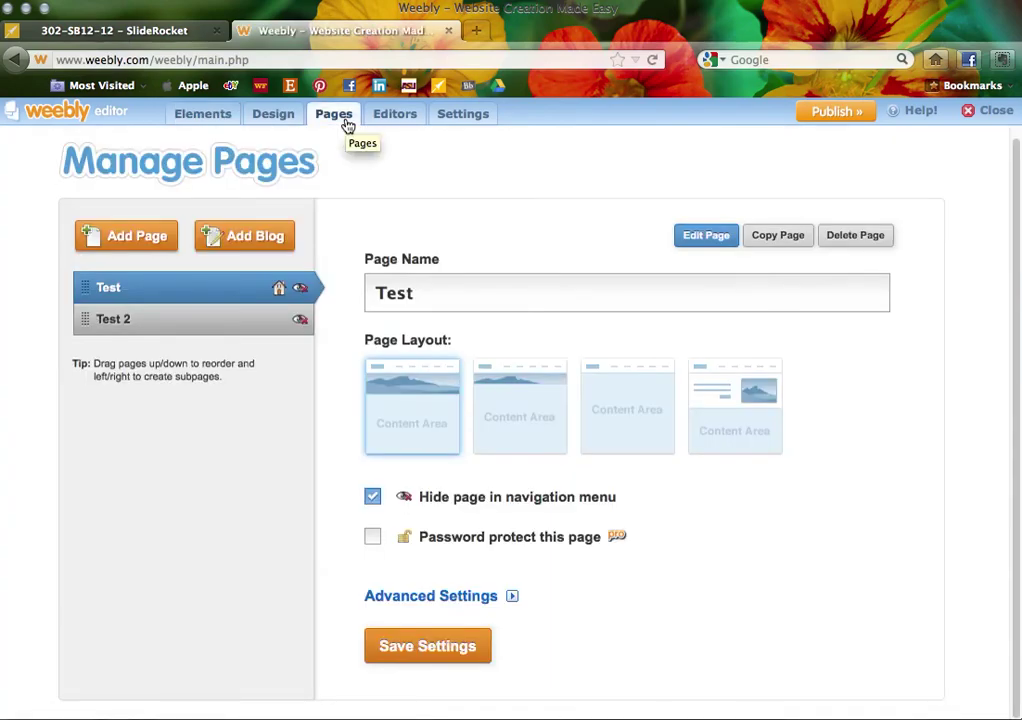